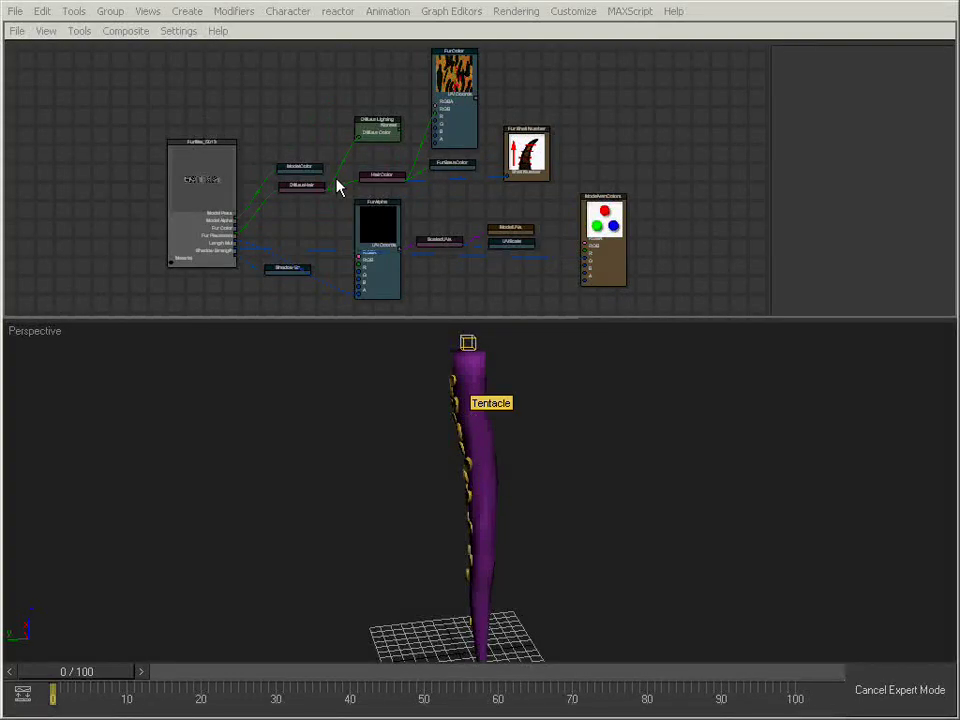
Assign the FurMat_5013 fur material from the node graph to the tentacle
{"action": "scroll", "coordinate": [237, 197], "scroll_direction": "up", "scroll_amount": 3}
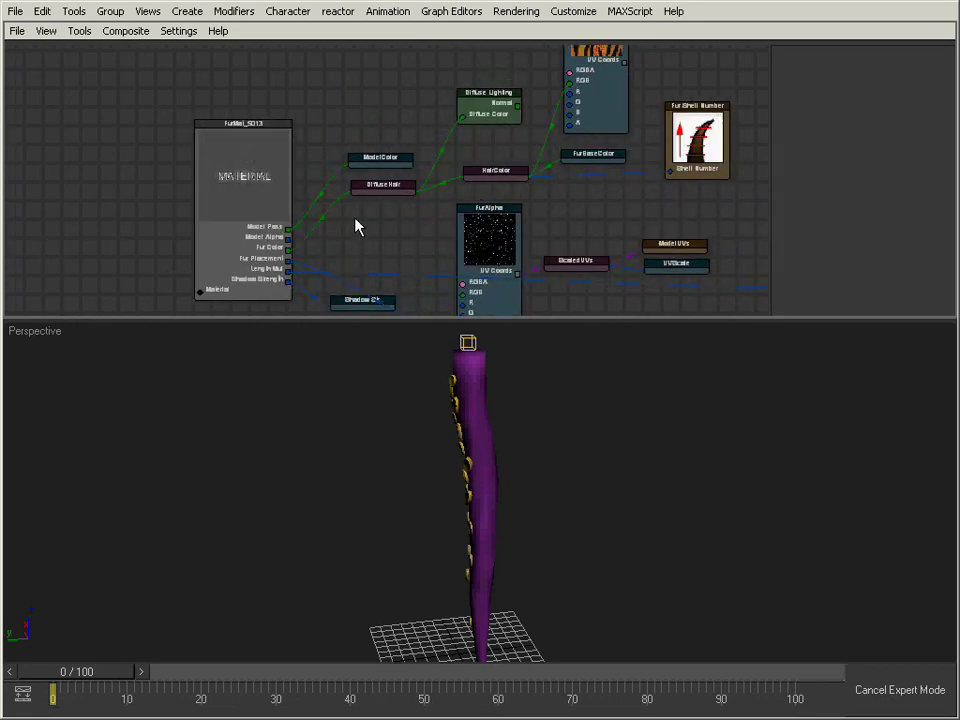
{"action": "middle_click_drag", "start_coordinate": [355, 218], "coordinate": [299, 229]}
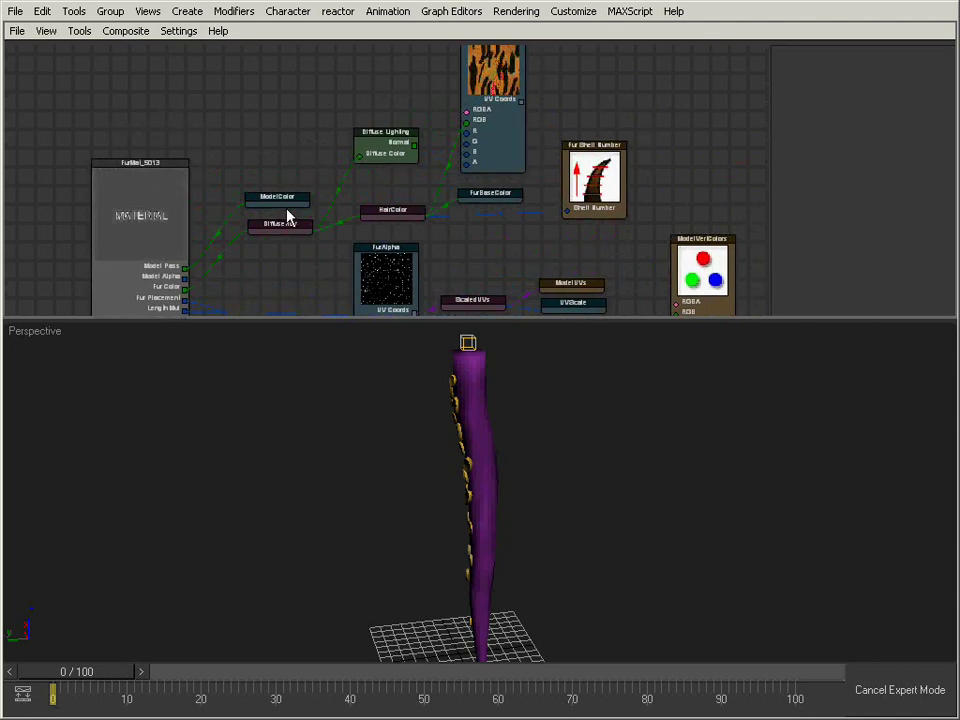
{"action": "middle_click_drag", "start_coordinate": [411, 157], "coordinate": [388, 209]}
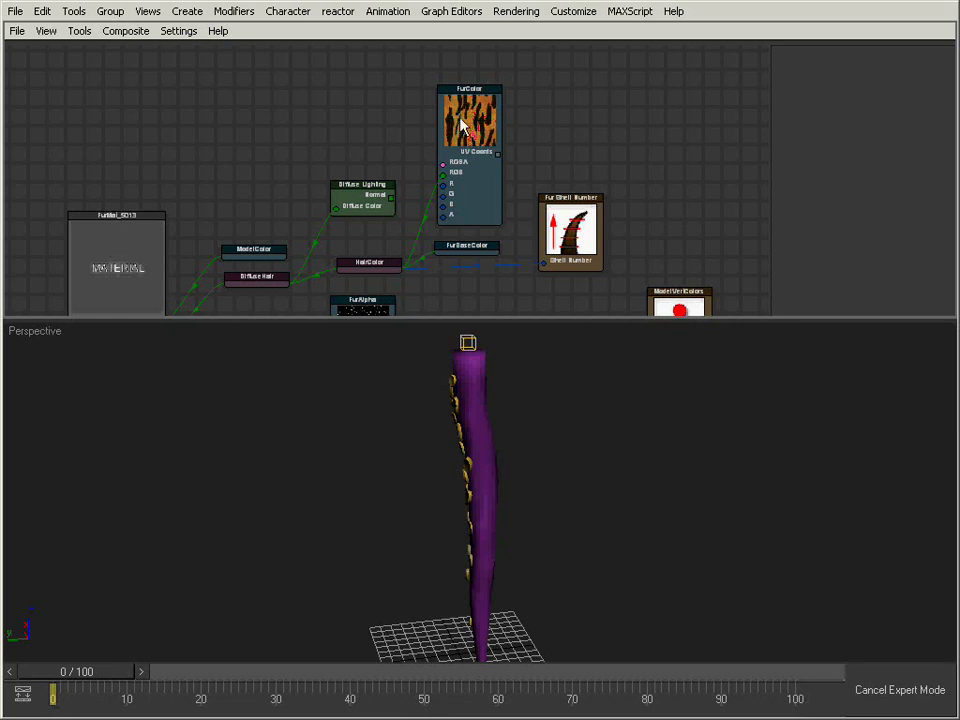
{"action": "middle_click_drag", "start_coordinate": [388, 284], "coordinate": [392, 160]}
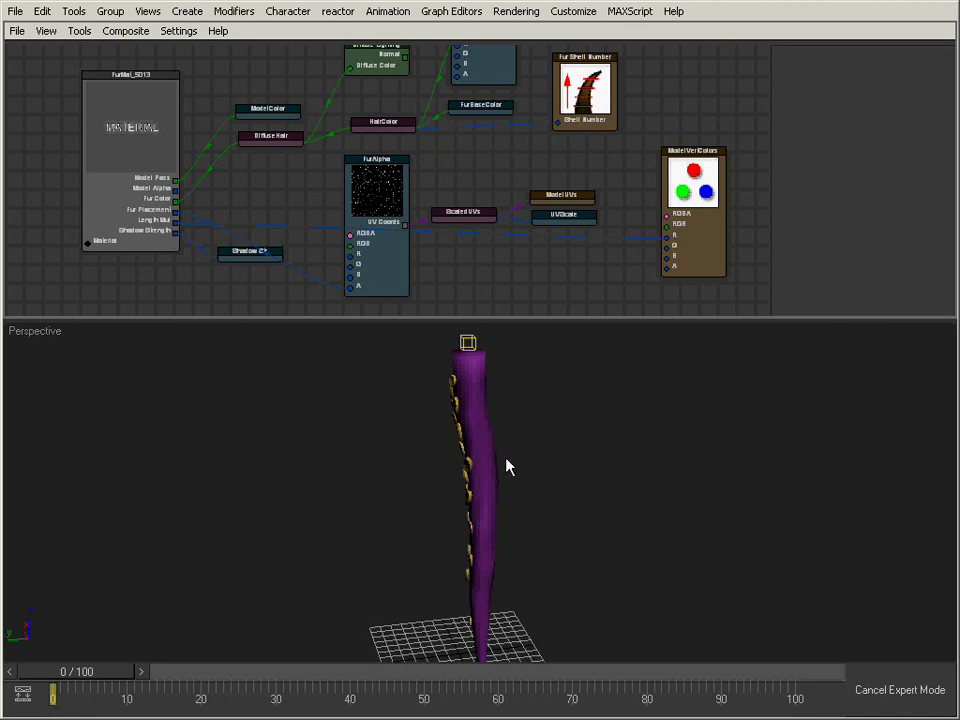
{"action": "left_click", "coordinate": [479, 453]}
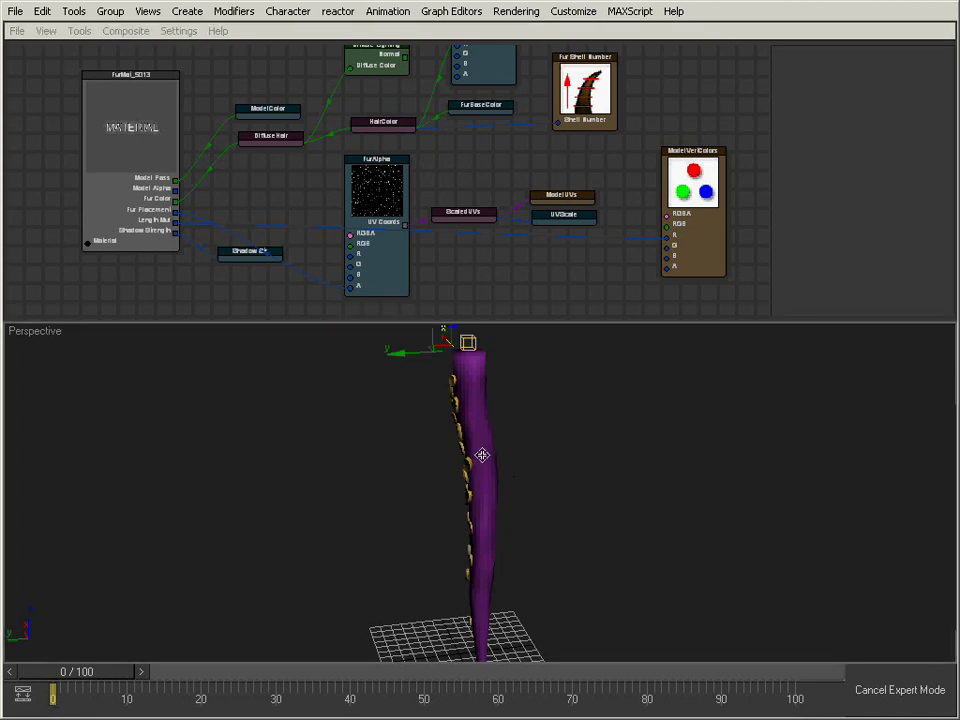
{"action": "left_click", "coordinate": [148, 157]}
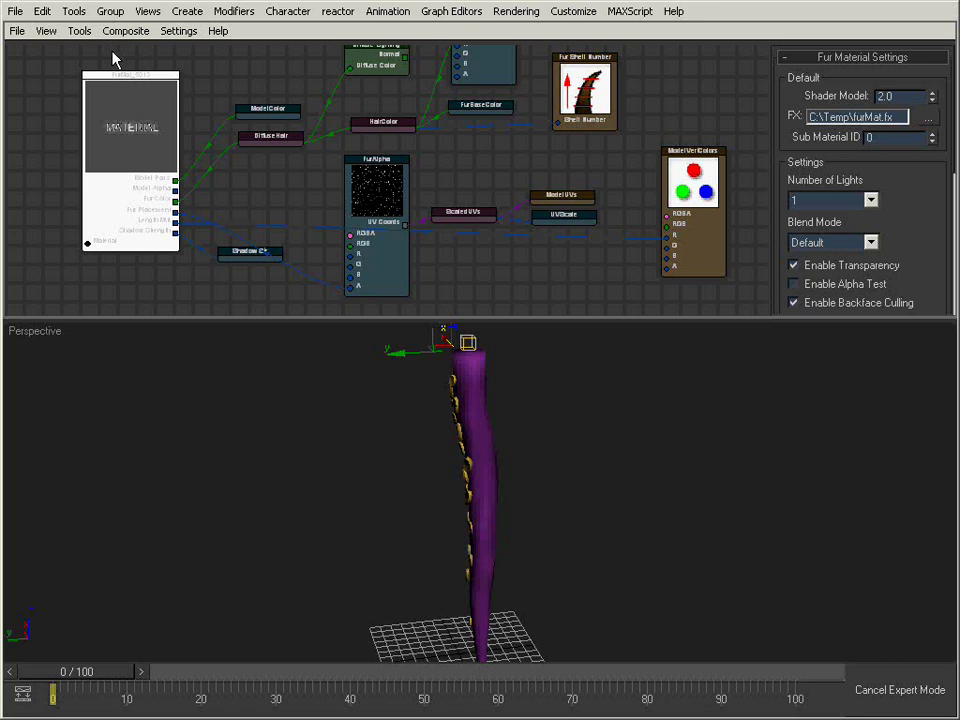
{"action": "left_click", "coordinate": [79, 31]}
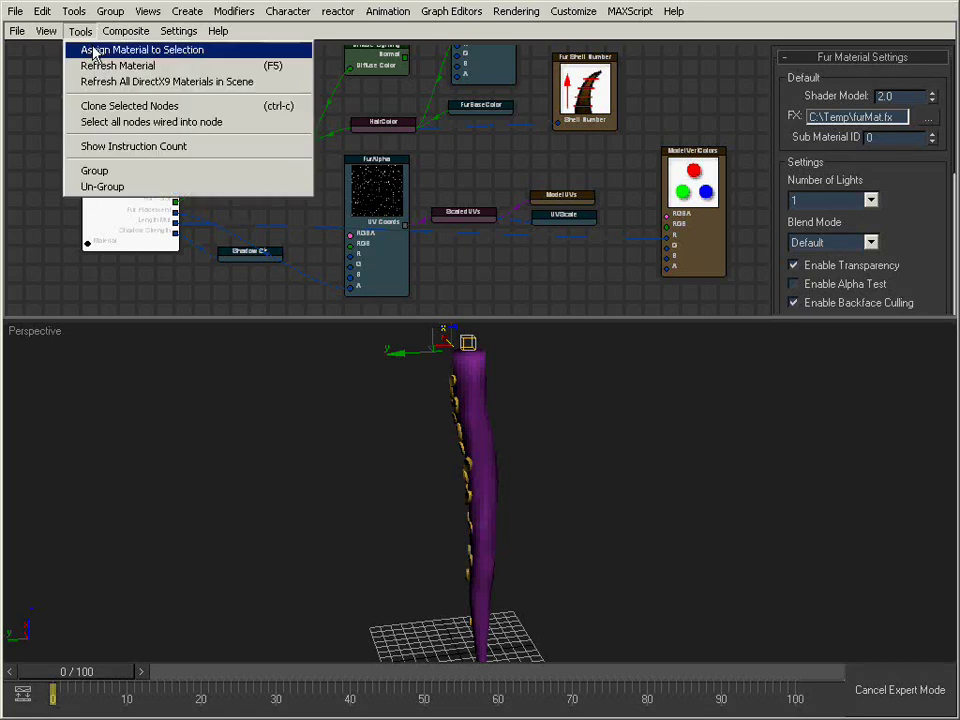
{"action": "left_click", "coordinate": [95, 50]}
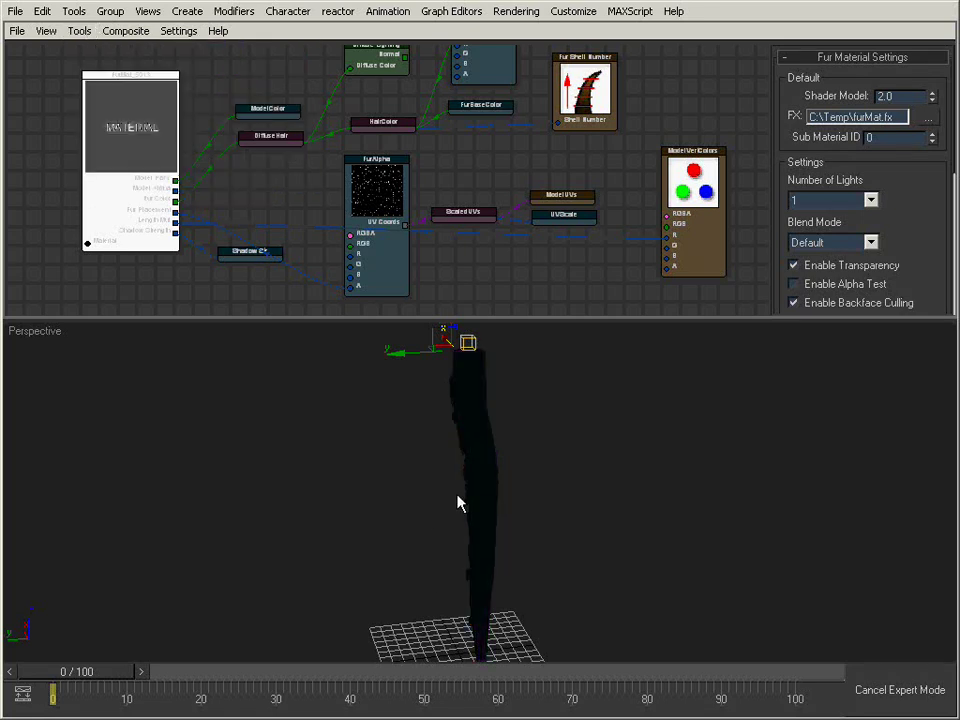
{"action": "middle_click_drag", "start_coordinate": [457, 495], "coordinate": [478, 512], "text": "alt"}
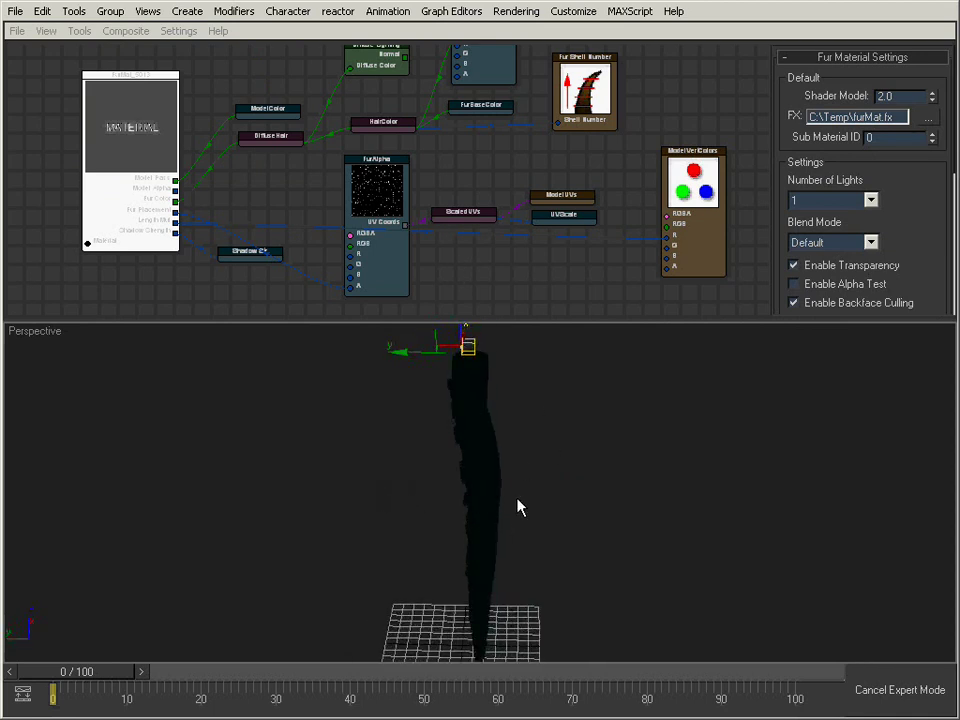
Add a UVW Mapping modifier beneath the tentacle's Skin modifier, using cylindrical mapping aligned to X and fitted to the mesh
{"action": "left_click", "coordinate": [870, 688]}
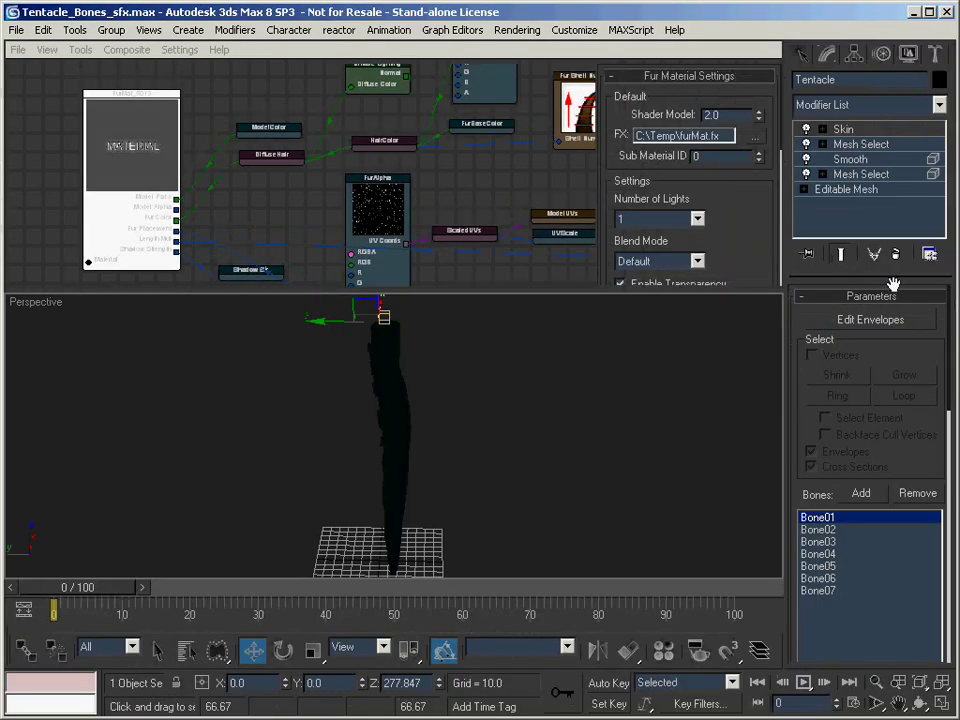
{"action": "left_click", "coordinate": [876, 146]}
{"action": "left_click", "coordinate": [939, 104]}
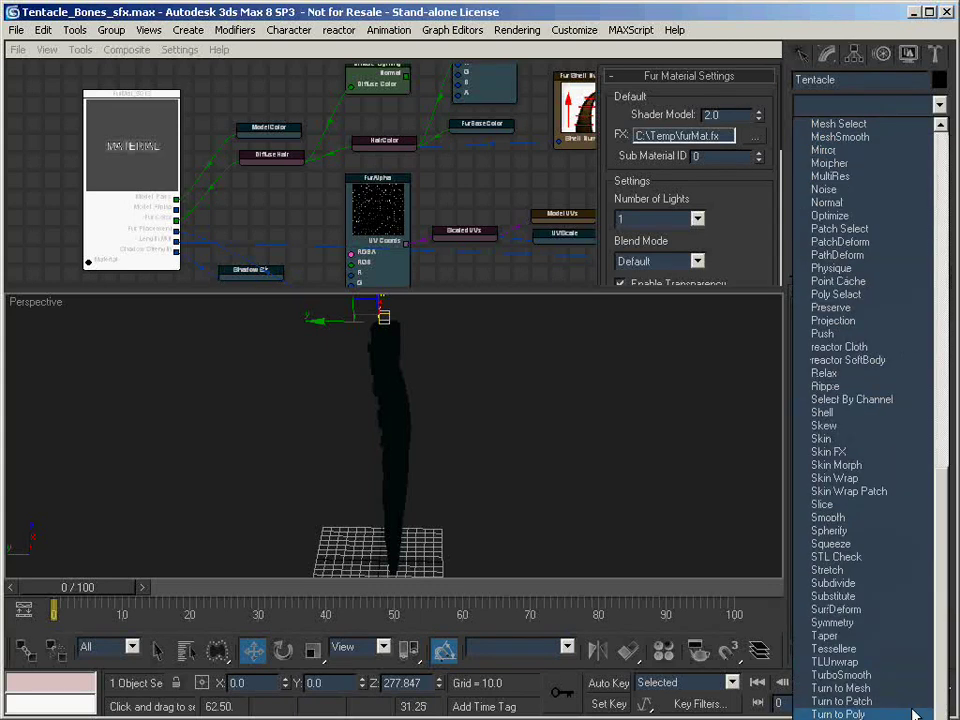
{"action": "left_click", "coordinate": [885, 719]}
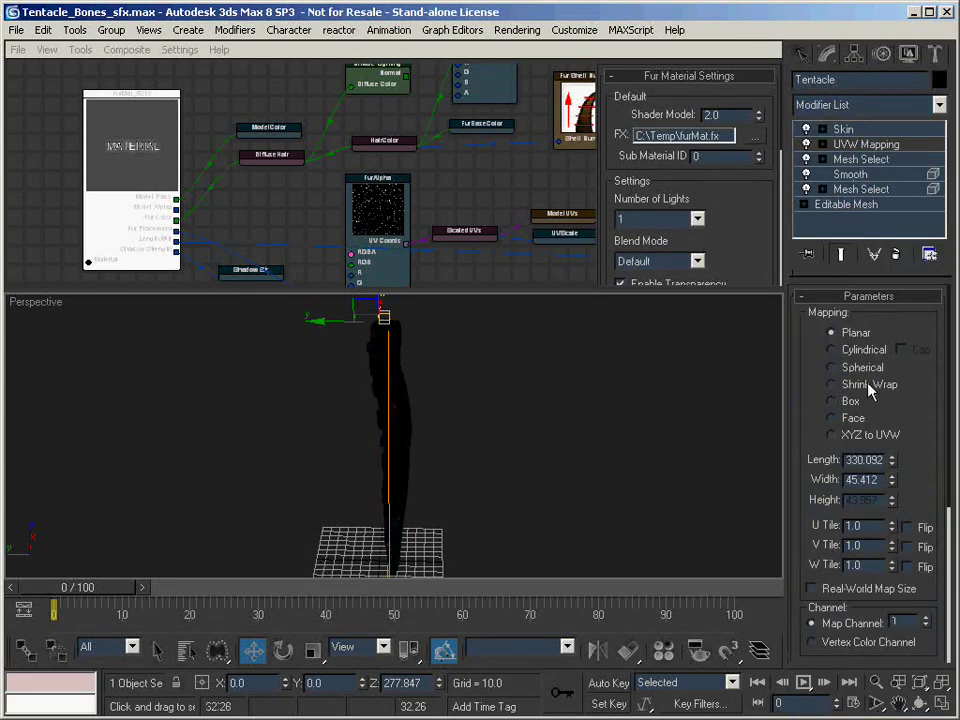
{"action": "left_click", "coordinate": [853, 352]}
{"action": "scroll", "coordinate": [805, 450], "scroll_direction": "down", "scroll_amount": 5}
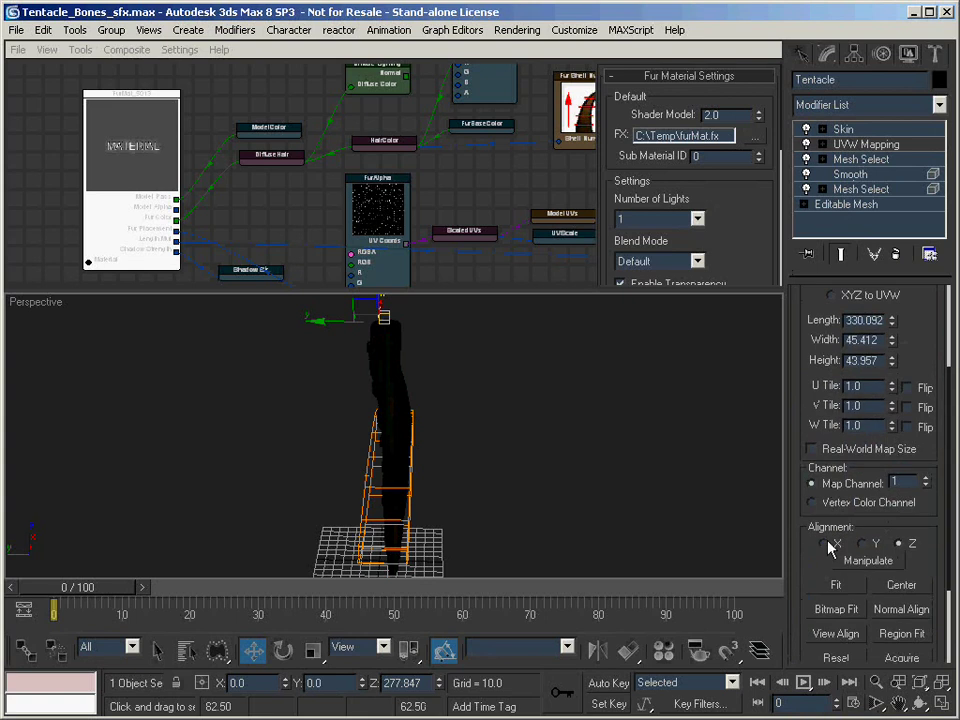
{"action": "left_click", "coordinate": [837, 586]}
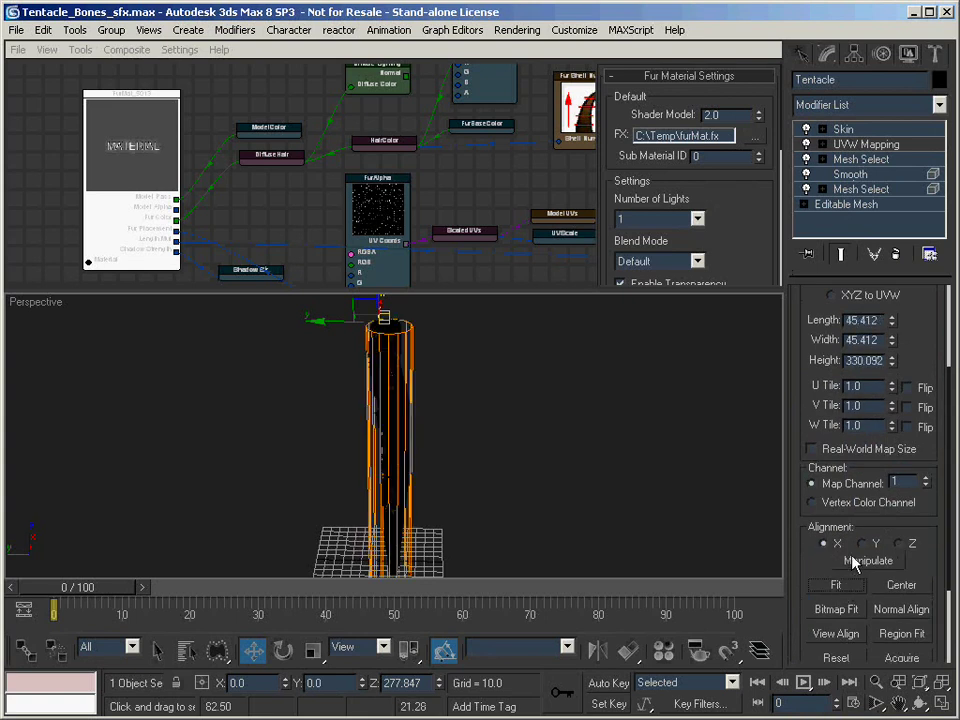
{"action": "left_click", "coordinate": [857, 127]}
Switch back to expert mode and enlarge the perspective viewport to examine the fur at the tentacle's upper end
{"action": "left_click", "coordinate": [798, 54]}
{"action": "middle_click_drag", "start_coordinate": [375, 403], "coordinate": [420, 380], "text": "alt"}
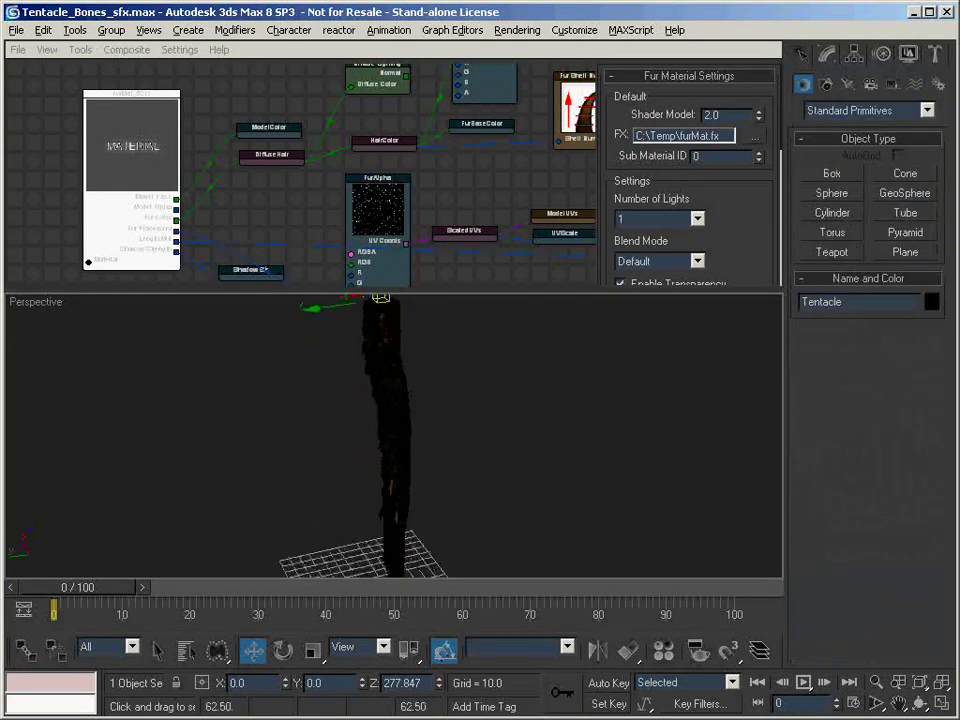
{"action": "key", "text": "ctrl+x"}
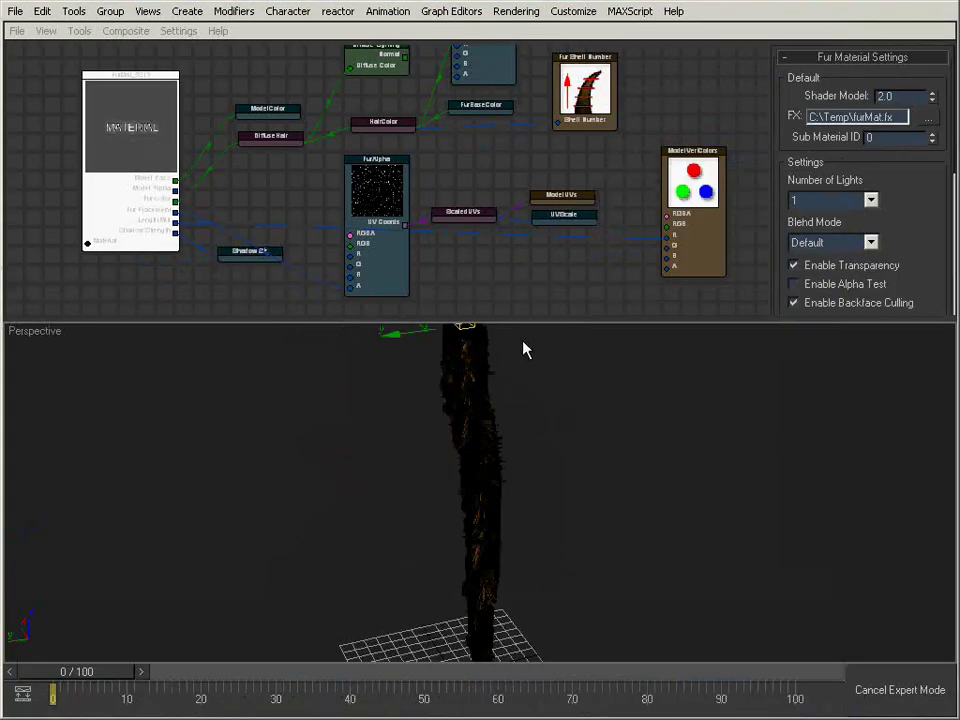
{"action": "left_click_drag", "start_coordinate": [533, 321], "coordinate": [531, 175]}
{"action": "middle_click_drag", "start_coordinate": [479, 338], "coordinate": [550, 105]}
{"action": "middle_click_drag", "start_coordinate": [454, 232], "coordinate": [449, 381]}
{"action": "middle_click_drag", "start_coordinate": [490, 300], "coordinate": [497, 261], "text": "alt"}
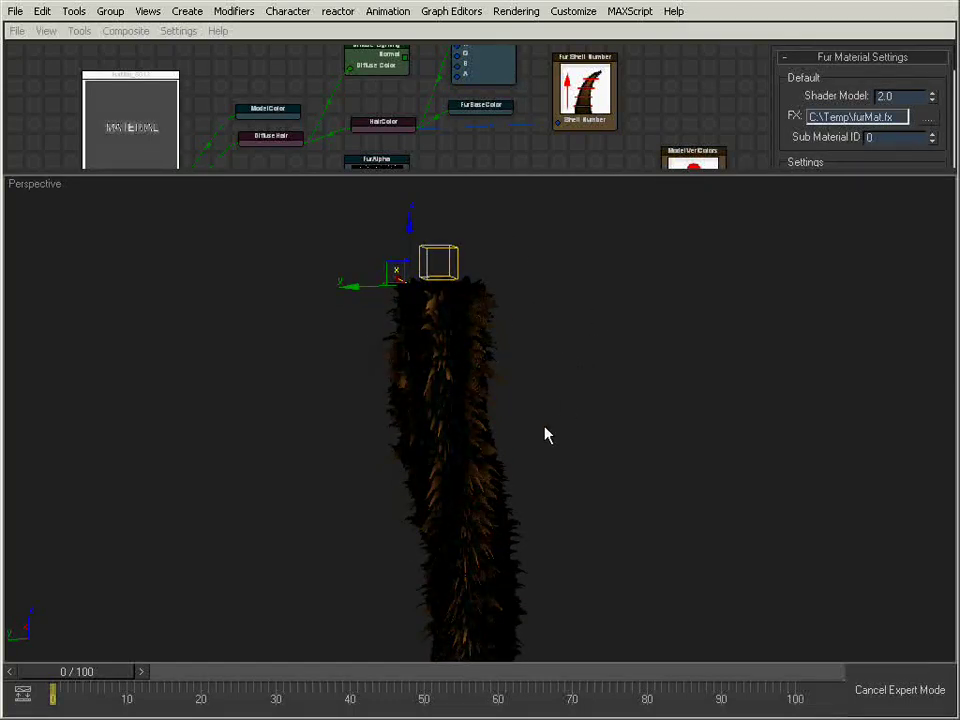
Move the Mover helper above the tentacle to about Y 39, Z 290 and examine how the fur follows the bend
{"action": "left_click", "coordinate": [437, 263]}
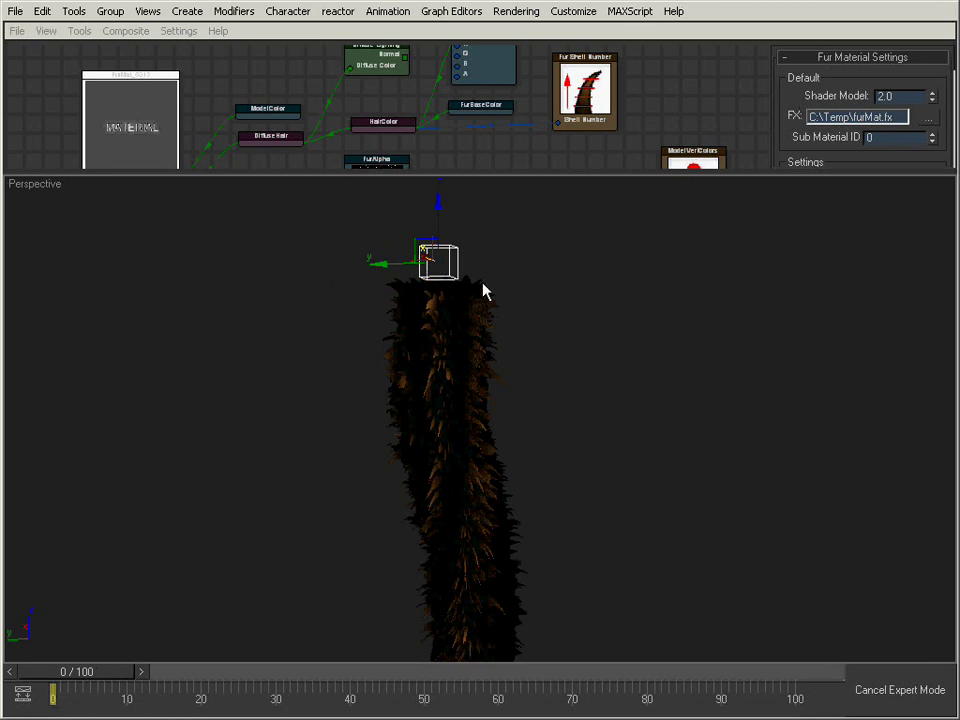
{"action": "middle_click_drag", "start_coordinate": [483, 290], "coordinate": [469, 447], "text": "alt"}
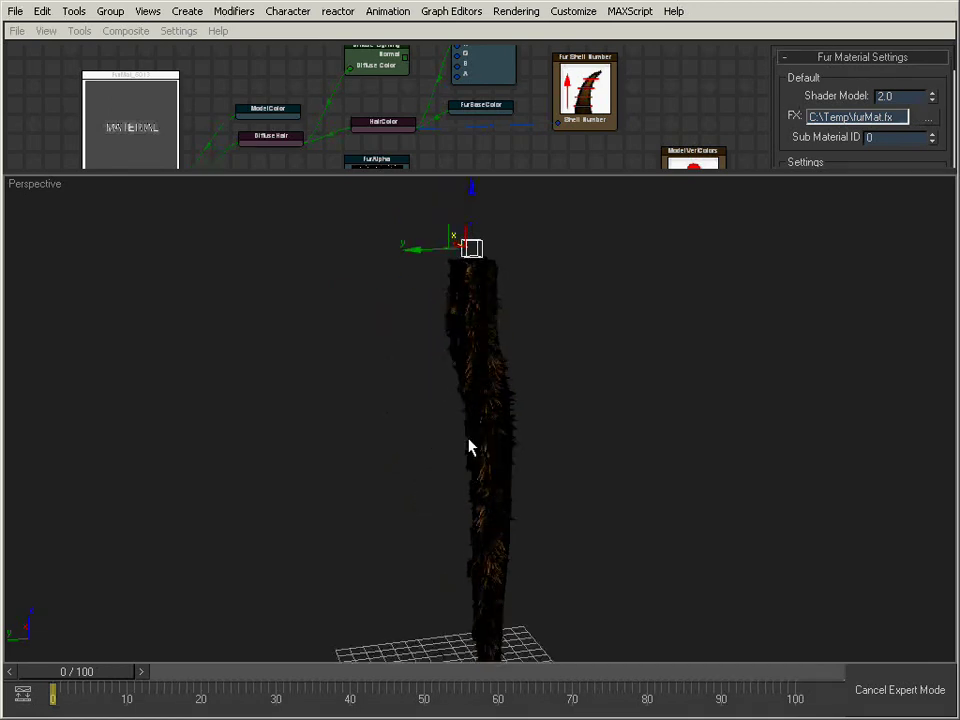
{"action": "left_click_drag", "start_coordinate": [454, 229], "coordinate": [396, 236]}
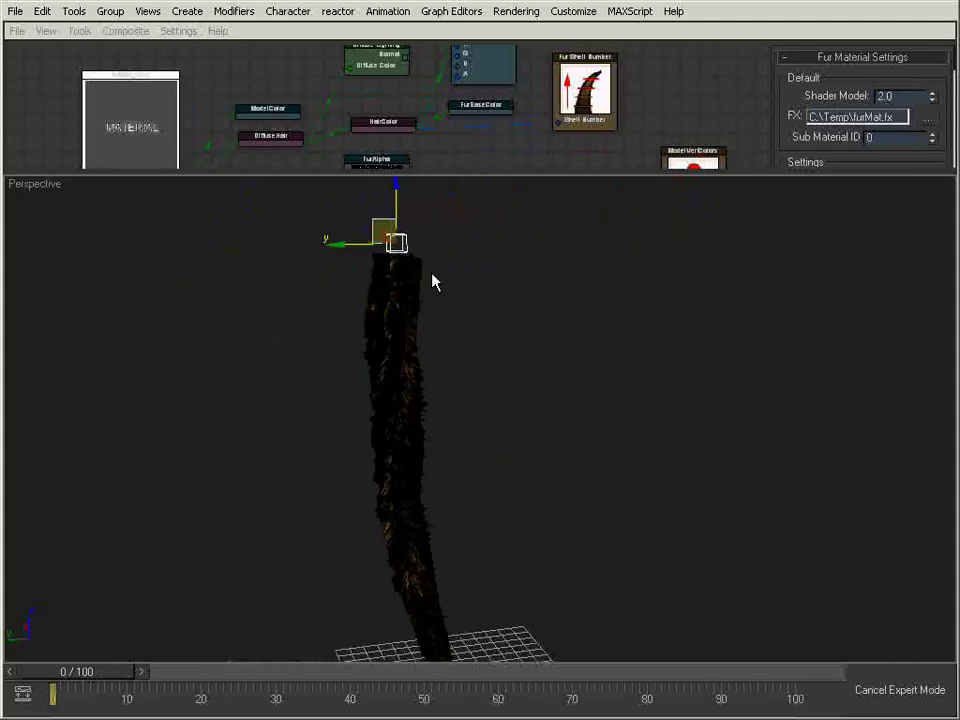
{"action": "scroll", "coordinate": [370, 350], "scroll_direction": "up", "scroll_amount": 5}
{"action": "middle_click_drag", "start_coordinate": [345, 247], "coordinate": [422, 343]}
{"action": "scroll", "coordinate": [420, 262], "scroll_direction": "up", "scroll_amount": 3}
{"action": "middle_click_drag", "start_coordinate": [420, 262], "coordinate": [423, 314]}
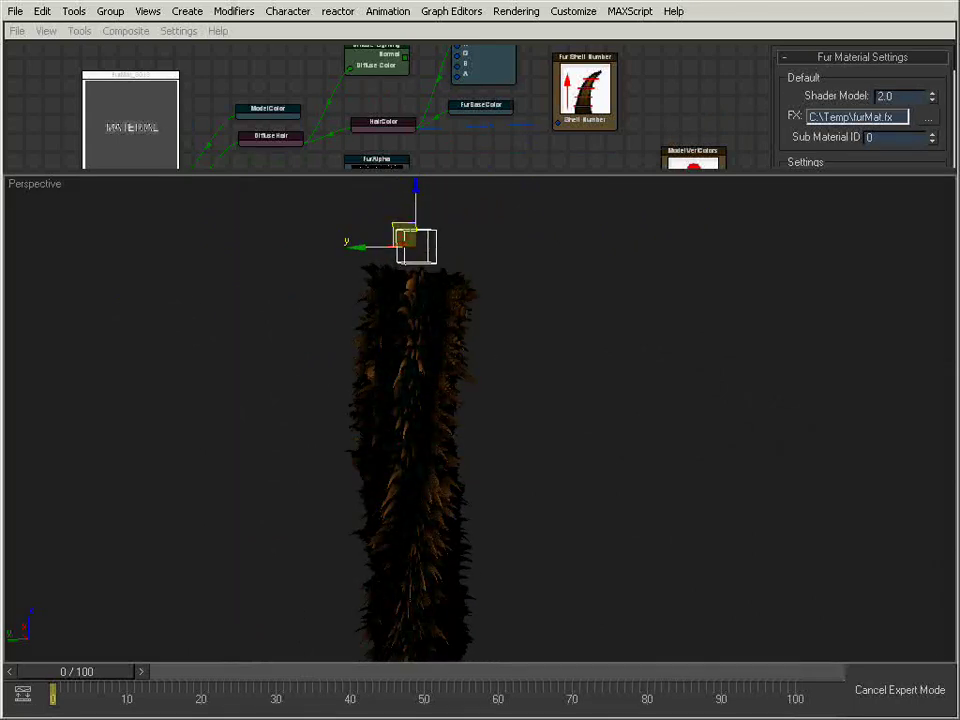
{"action": "key", "text": "q"}
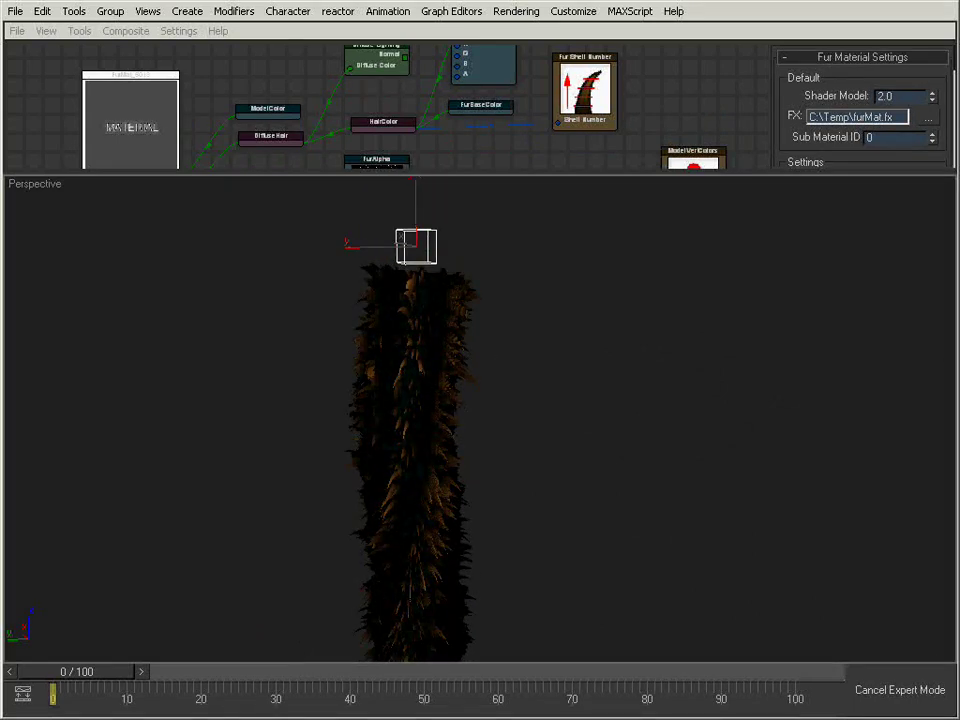
{"action": "key", "text": "w"}
Try GravityZ values of -10 and 0 in the fur material's parameters, and set it back to -5
{"action": "key", "text": "m"}
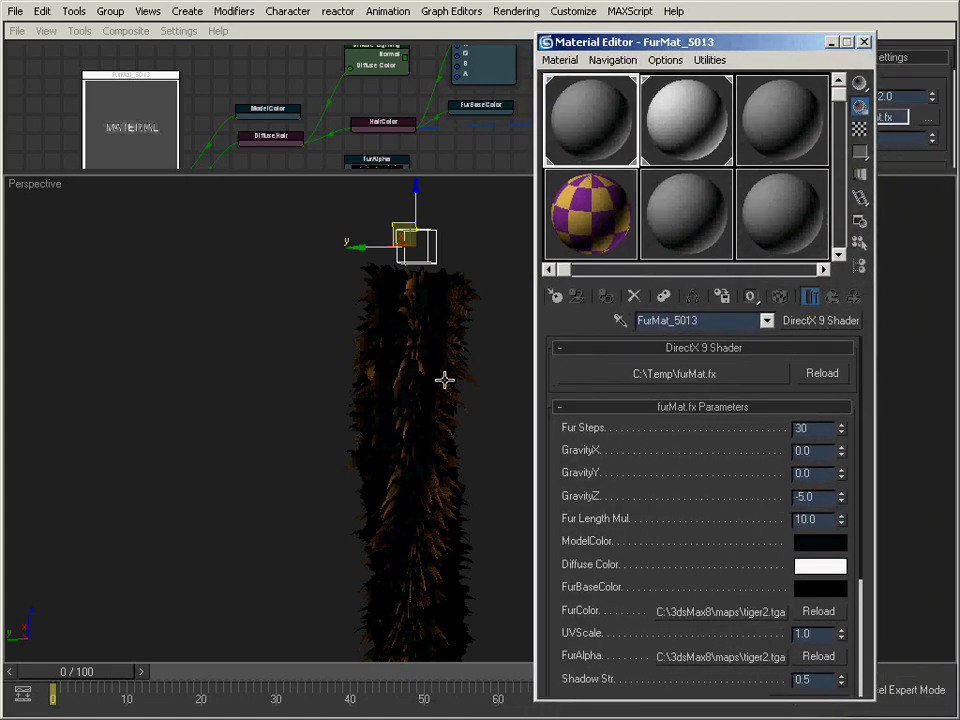
{"action": "left_click_drag", "start_coordinate": [606, 467], "coordinate": [600, 444]}
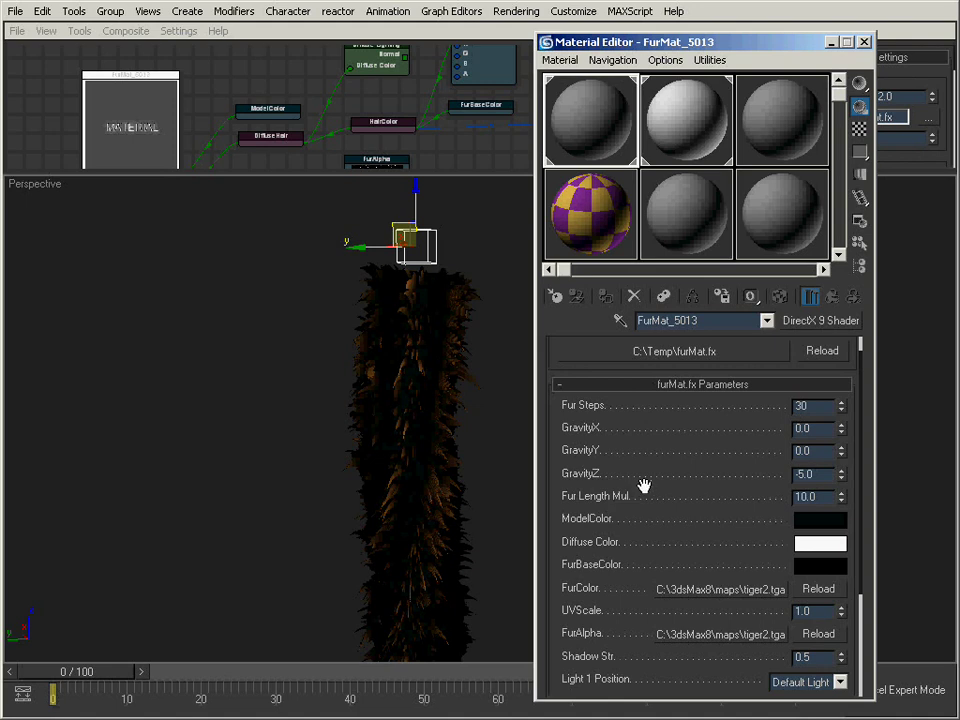
{"action": "left_click_drag", "start_coordinate": [818, 474], "coordinate": [705, 444]}
{"action": "type", "text": "--10.0"}
{"action": "key", "text": "Return"}
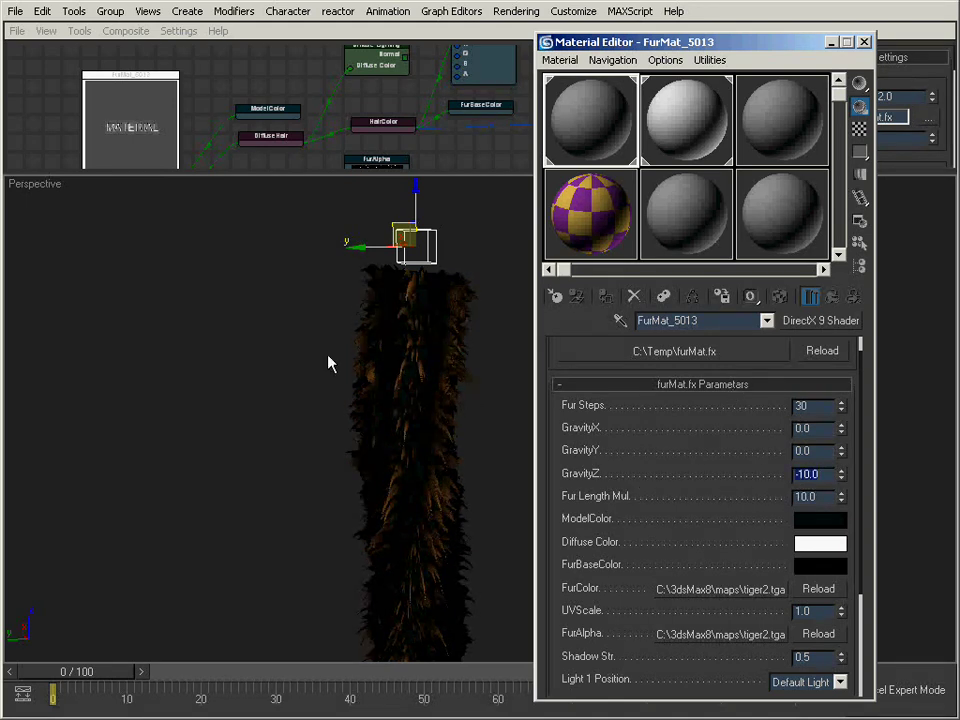
{"action": "type", "text": "0"}
{"action": "key", "text": "Return"}
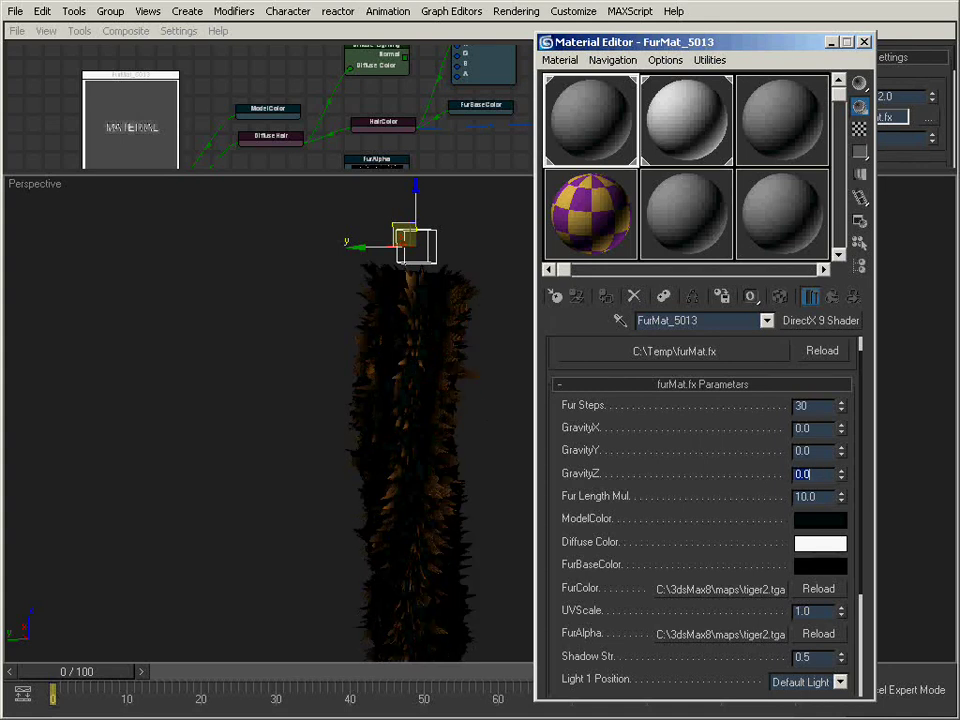
{"action": "type", "text": "-5.0"}
{"action": "key", "text": "Return"}
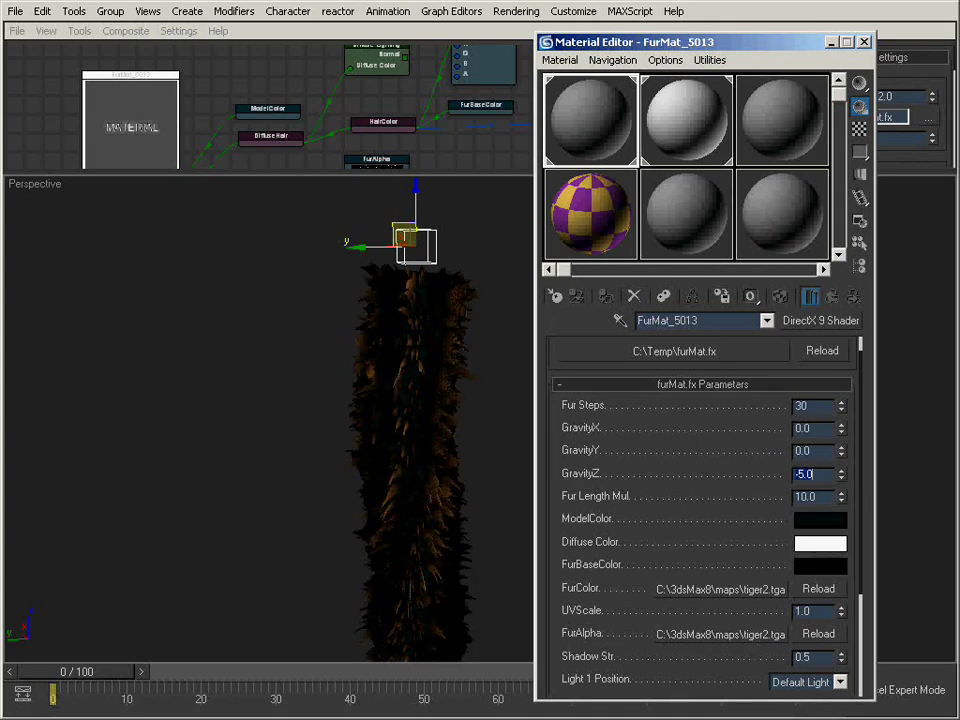
Try UVScale values of 0.5 and 2 in the fur material, set it back to 1, and close the Material Editor
{"action": "left_click_drag", "start_coordinate": [698, 493], "coordinate": [758, 424]}
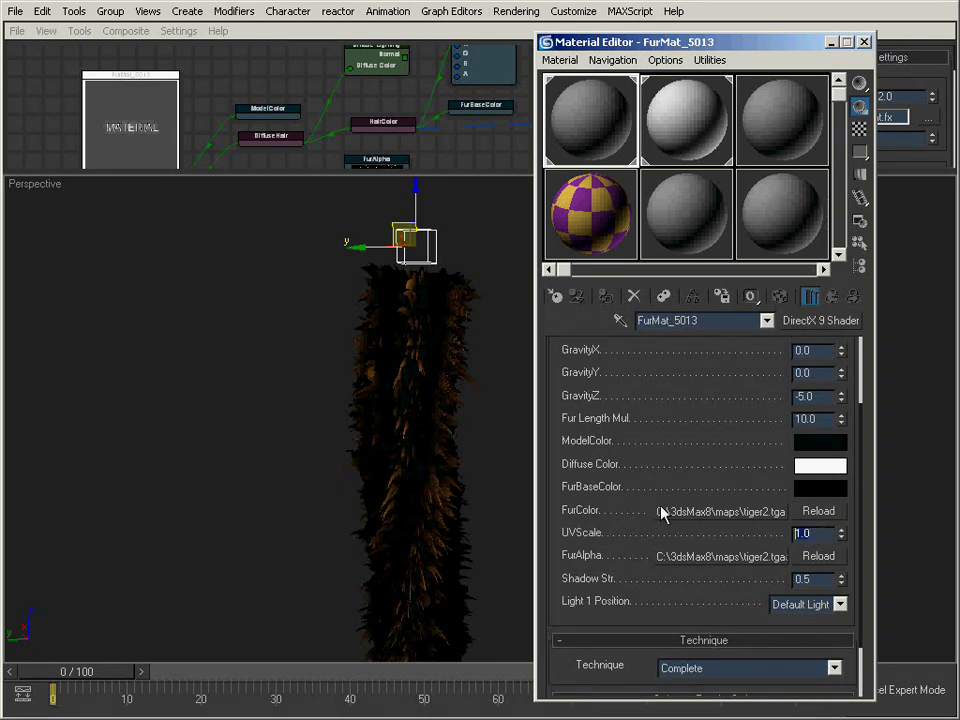
{"action": "key", "text": "Return"}
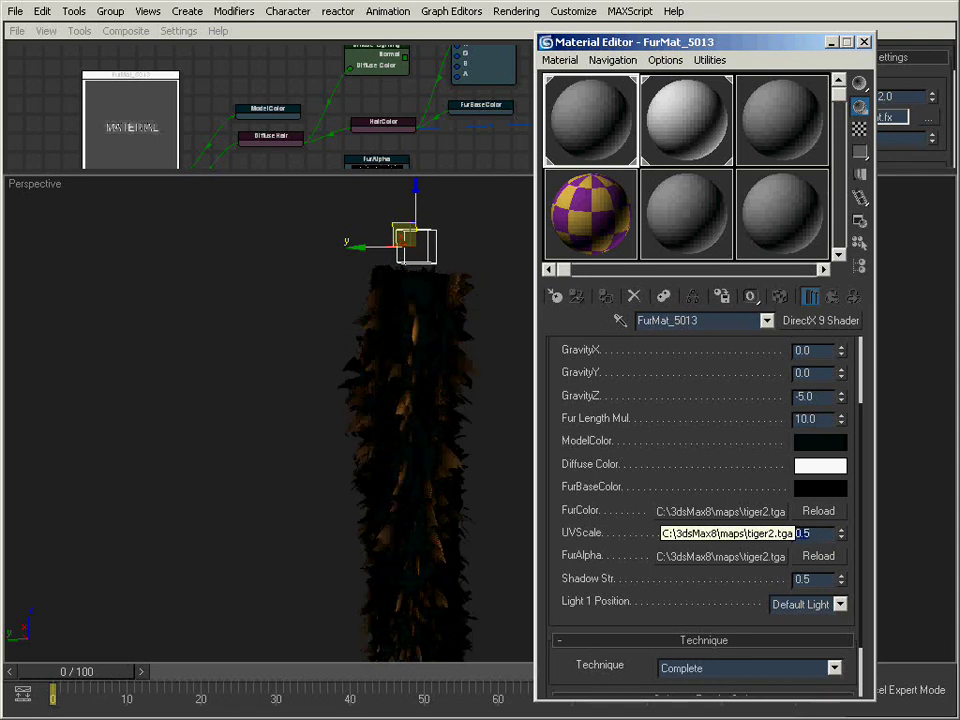
{"action": "key", "text": "Return"}
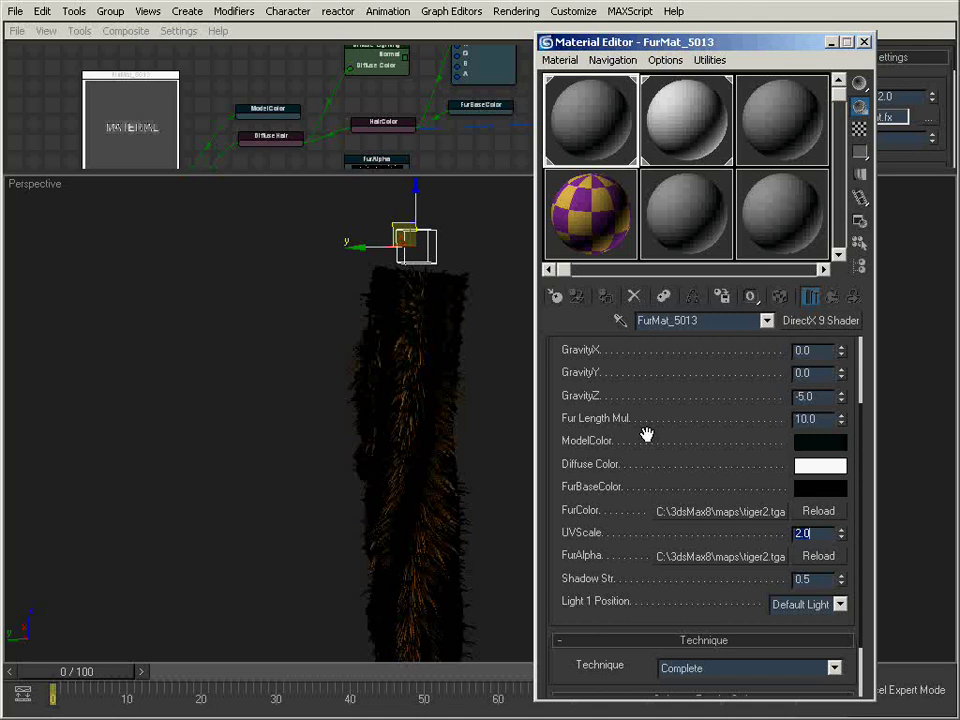
{"action": "double_click", "coordinate": [803, 533]}
{"action": "type", "text": "1"}
{"action": "key", "text": "Return"}
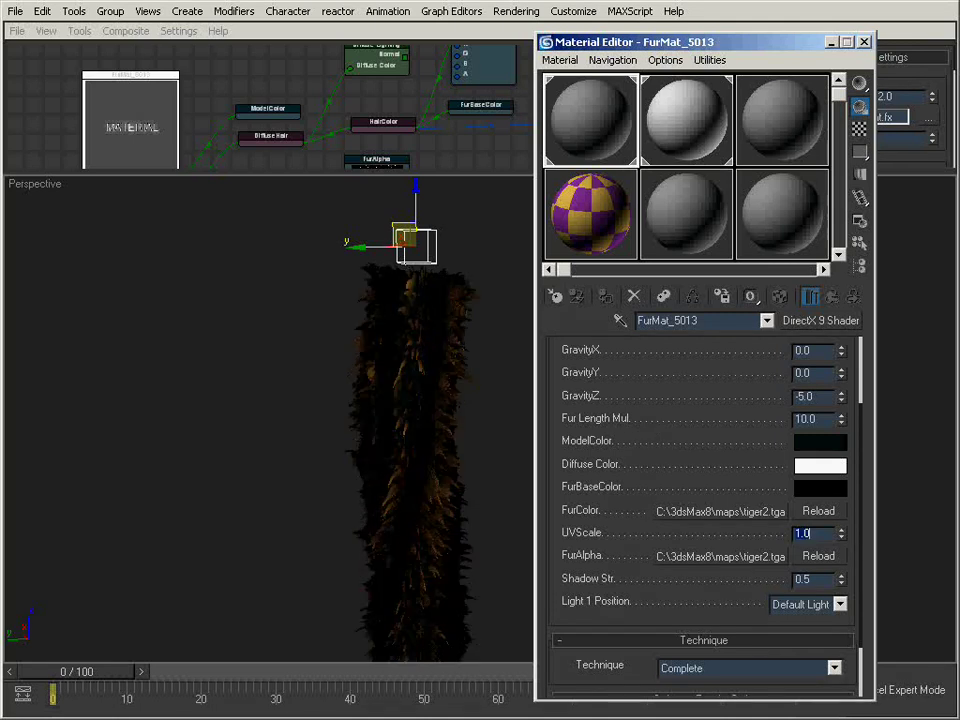
{"action": "left_click", "coordinate": [864, 42]}
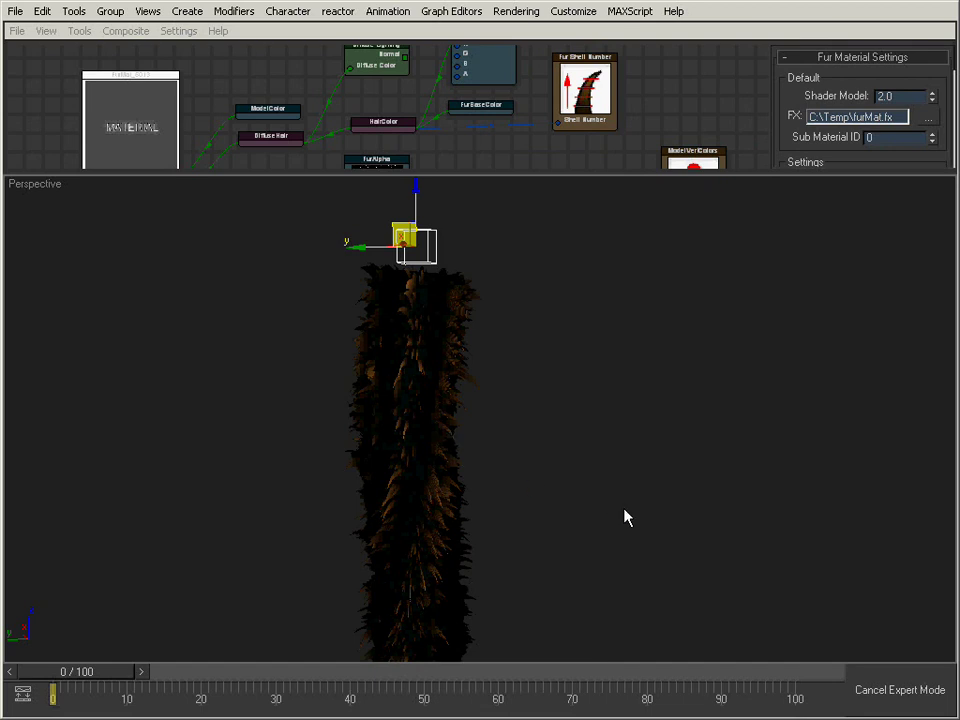
Leave expert mode and add a VertexPaint modifier to the tentacle directly above its UVW Mapping, keeping the paint tools clear of the model
{"action": "left_click", "coordinate": [893, 690]}
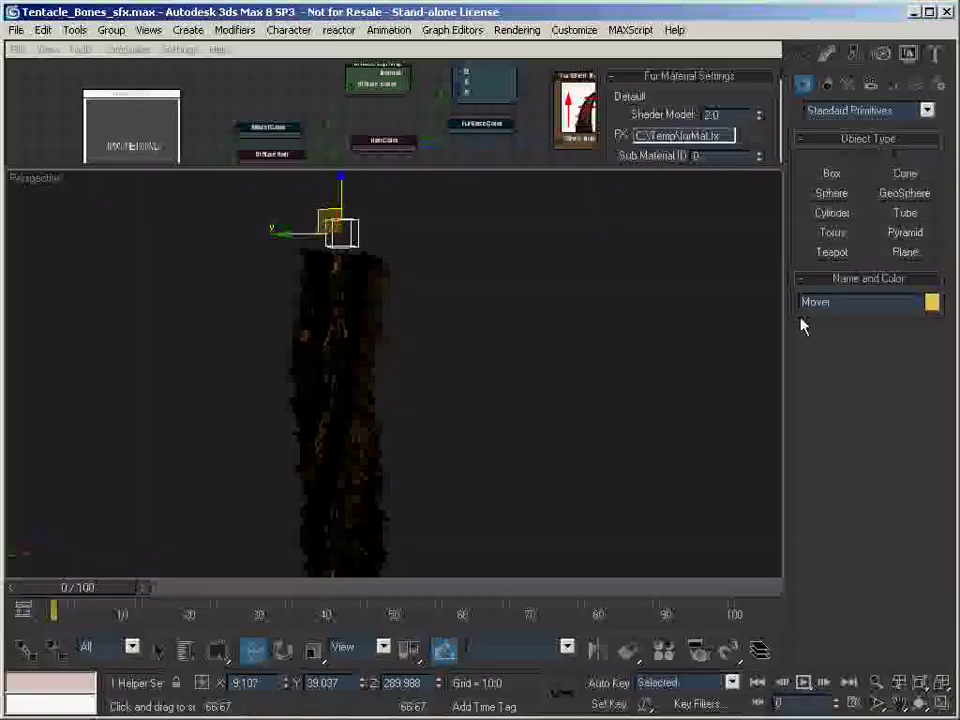
{"action": "left_click", "coordinate": [826, 53]}
{"action": "left_click", "coordinate": [418, 361]}
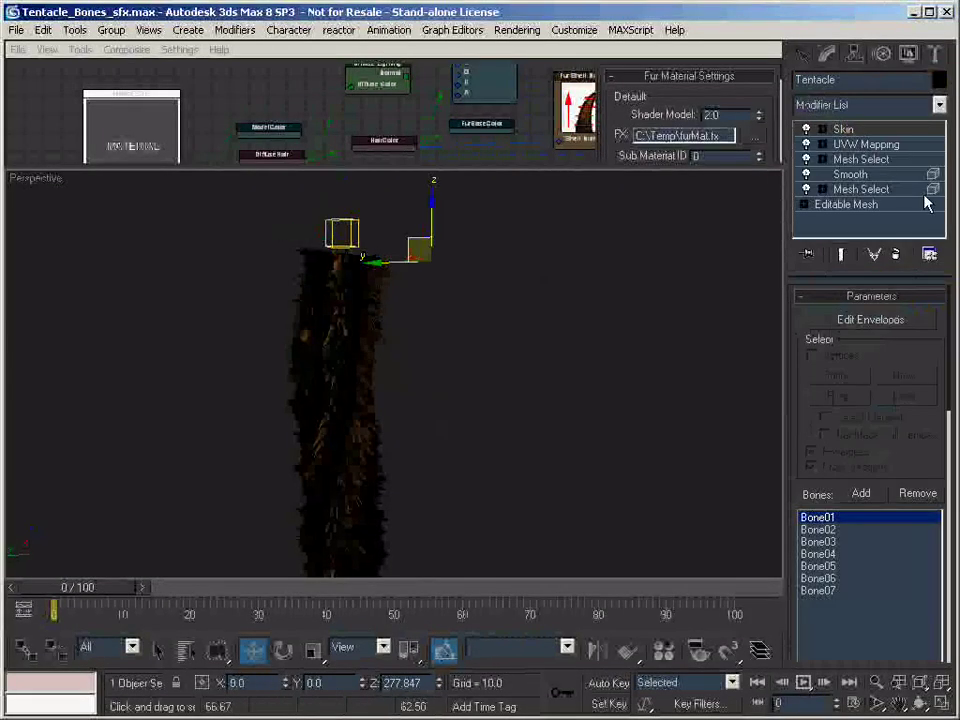
{"action": "left_click", "coordinate": [893, 145]}
{"action": "left_click", "coordinate": [912, 102]}
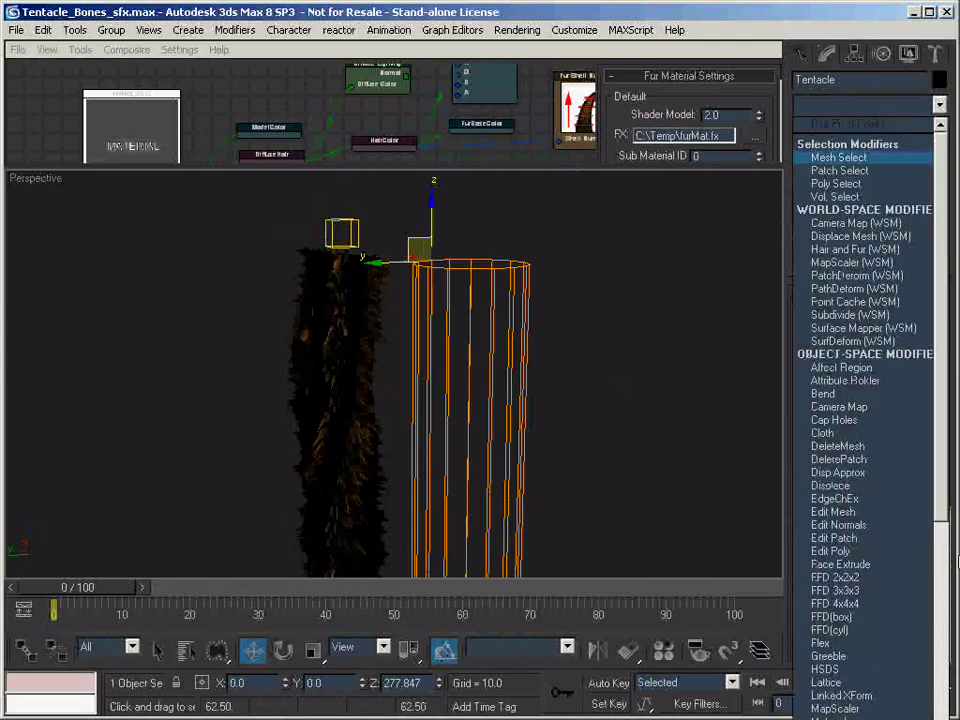
{"action": "left_click", "coordinate": [943, 572]}
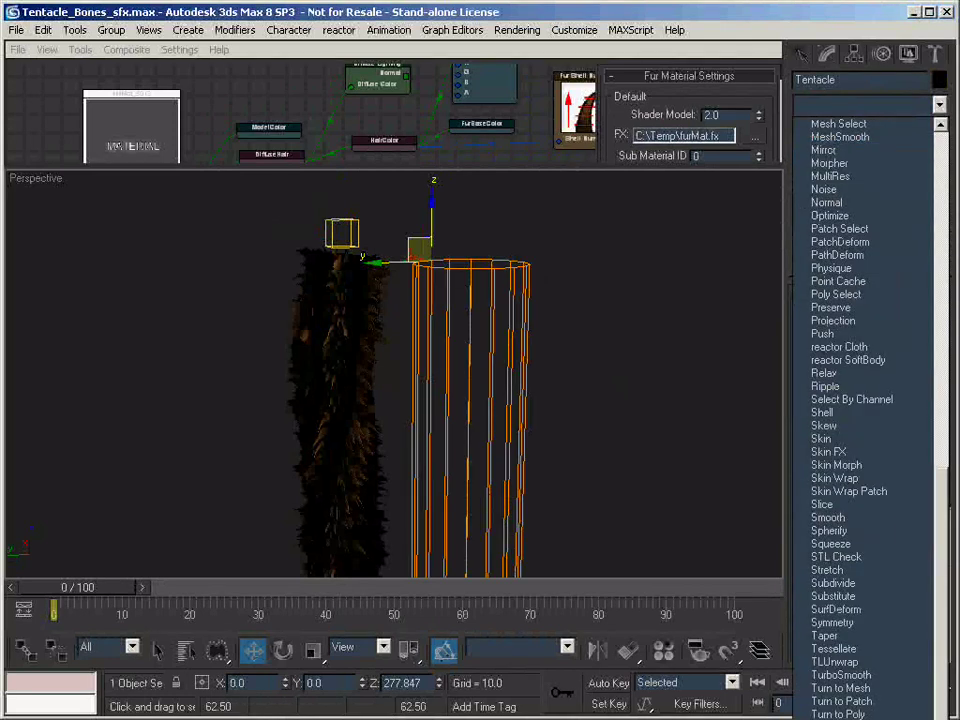
{"action": "left_click", "coordinate": [840, 661]}
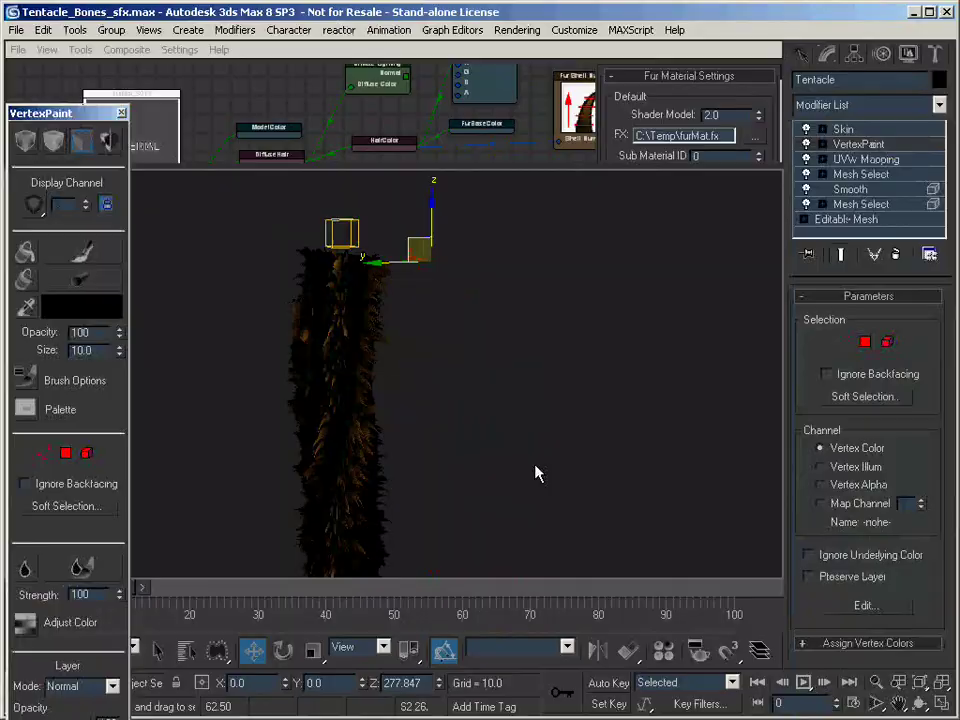
{"action": "mouse_move", "coordinate": [86, 111]}
{"action": "left_mouse_down"}
{"action": "mouse_move", "coordinate": [514, 62]}
{"action": "mouse_move", "coordinate": [712, 55]}
{"action": "left_mouse_up"}
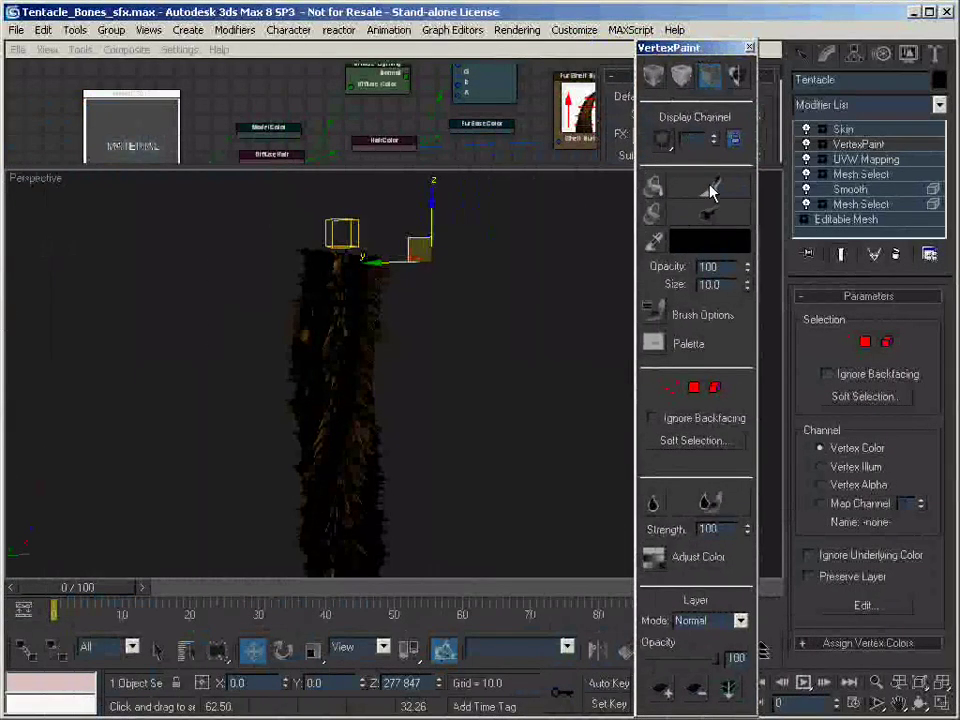
Enlarge the vertex paint brush to 20.8 and paint black over the fur at the tentacle's upper end
{"action": "left_click", "coordinate": [704, 188]}
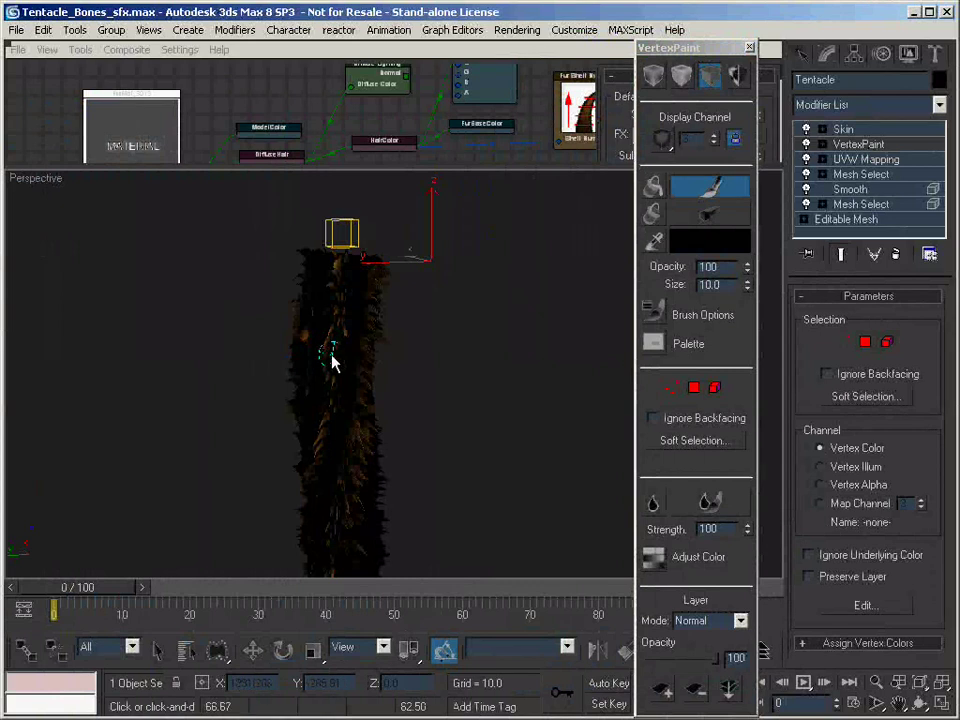
{"action": "mouse_move", "coordinate": [336, 358]}
{"action": "left_mouse_down", "text": "ctrl+shift"}
{"action": "mouse_move", "coordinate": [375, 306]}
{"action": "mouse_move", "coordinate": [388, 268]}
{"action": "left_mouse_up", "text": "ctrl+shift"}
{"action": "middle_click_drag", "start_coordinate": [308, 348], "coordinate": [328, 345], "text": "alt"}
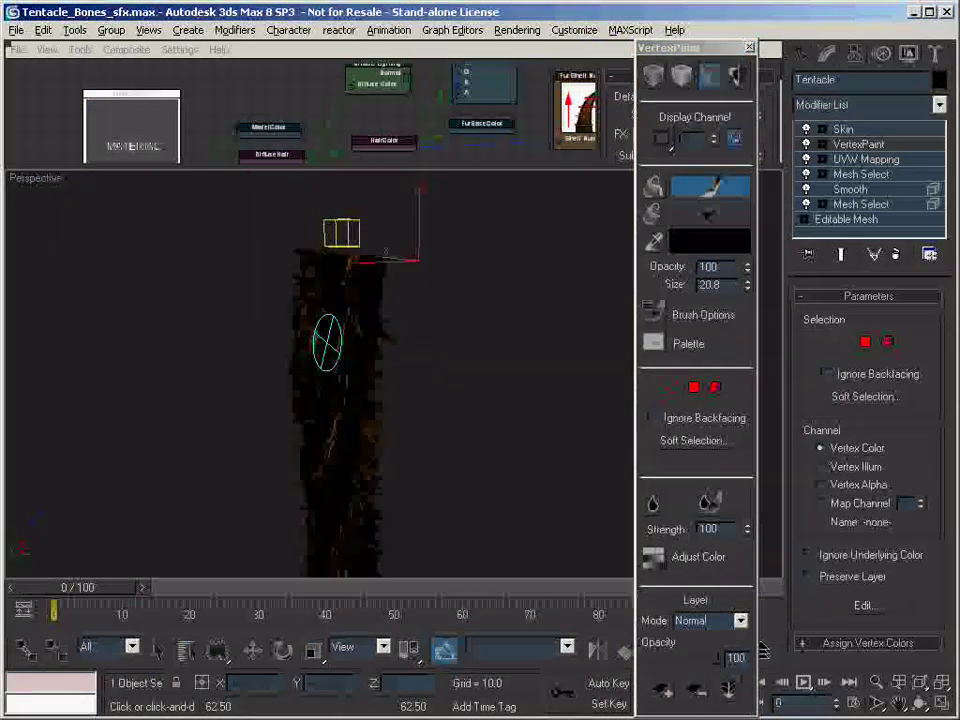
{"action": "scroll", "coordinate": [336, 245], "scroll_direction": "up", "scroll_amount": 3}
{"action": "middle_click_drag", "start_coordinate": [336, 245], "coordinate": [341, 288]}
{"action": "mouse_move", "coordinate": [330, 365]}
{"action": "left_mouse_down"}
{"action": "mouse_move", "coordinate": [318, 360]}
{"action": "mouse_move", "coordinate": [334, 283]}
{"action": "mouse_move", "coordinate": [311, 331]}
{"action": "mouse_move", "coordinate": [281, 286]}
{"action": "mouse_move", "coordinate": [273, 372]}
{"action": "mouse_move", "coordinate": [332, 306]}
{"action": "mouse_move", "coordinate": [364, 407]}
{"action": "mouse_move", "coordinate": [356, 332]}
{"action": "mouse_move", "coordinate": [297, 265]}
{"action": "mouse_move", "coordinate": [283, 375]}
{"action": "mouse_move", "coordinate": [298, 366]}
{"action": "mouse_move", "coordinate": [367, 387]}
{"action": "mouse_move", "coordinate": [336, 274]}
{"action": "mouse_move", "coordinate": [360, 255]}
{"action": "mouse_move", "coordinate": [308, 500]}
{"action": "left_mouse_up"}
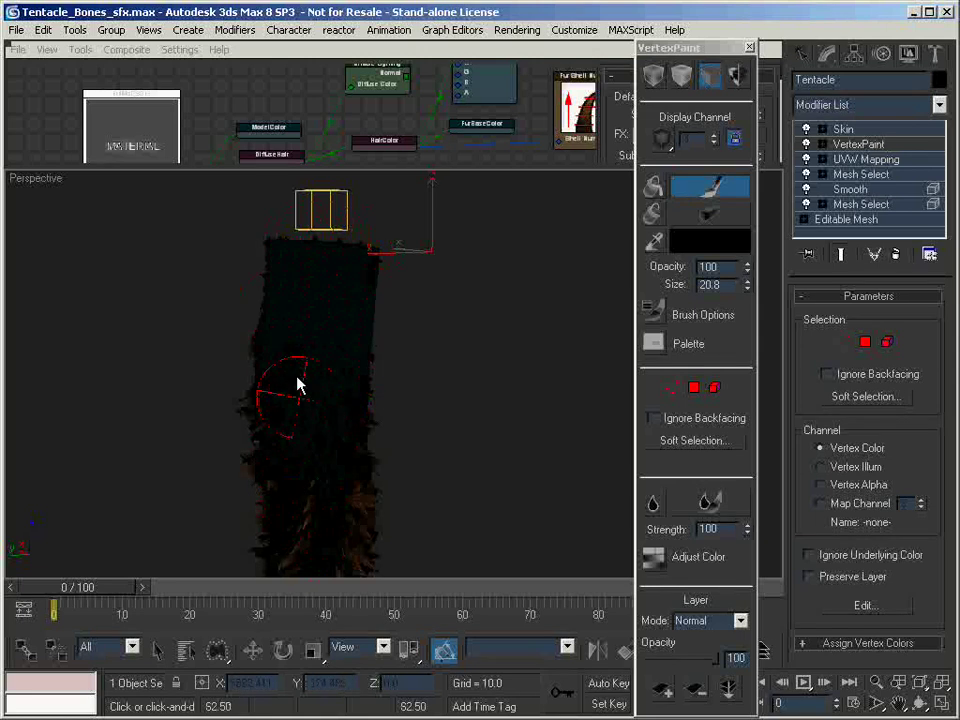
Extend the black vertex painting further down the tentacle, stop painting and close the VertexPaint tools
{"action": "middle_click_drag", "start_coordinate": [294, 446], "coordinate": [292, 308]}
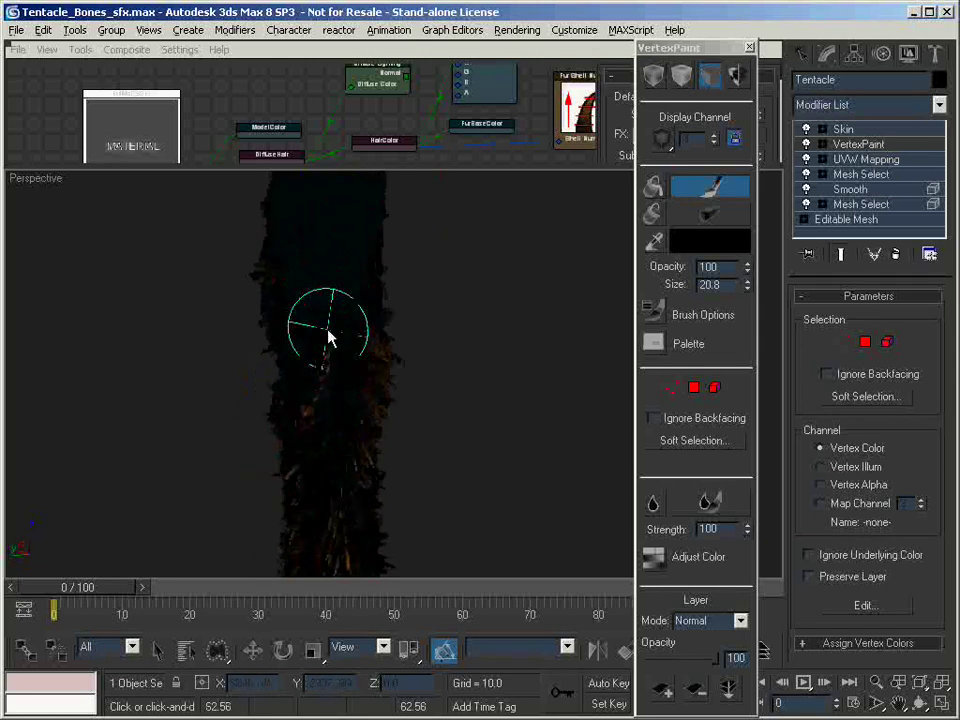
{"action": "mouse_move", "coordinate": [326, 331]}
{"action": "left_mouse_down"}
{"action": "mouse_move", "coordinate": [315, 451]}
{"action": "mouse_move", "coordinate": [365, 364]}
{"action": "mouse_move", "coordinate": [300, 401]}
{"action": "mouse_move", "coordinate": [285, 279]}
{"action": "mouse_move", "coordinate": [369, 373]}
{"action": "left_mouse_up"}
{"action": "mouse_move", "coordinate": [426, 417]}
{"action": "middle_mouse_down", "text": "alt"}
{"action": "mouse_move", "coordinate": [384, 463]}
{"action": "mouse_move", "coordinate": [401, 407]}
{"action": "mouse_move", "coordinate": [436, 414]}
{"action": "middle_mouse_up", "text": "alt"}
{"action": "scroll", "coordinate": [390, 440], "scroll_direction": "down", "scroll_amount": 3}
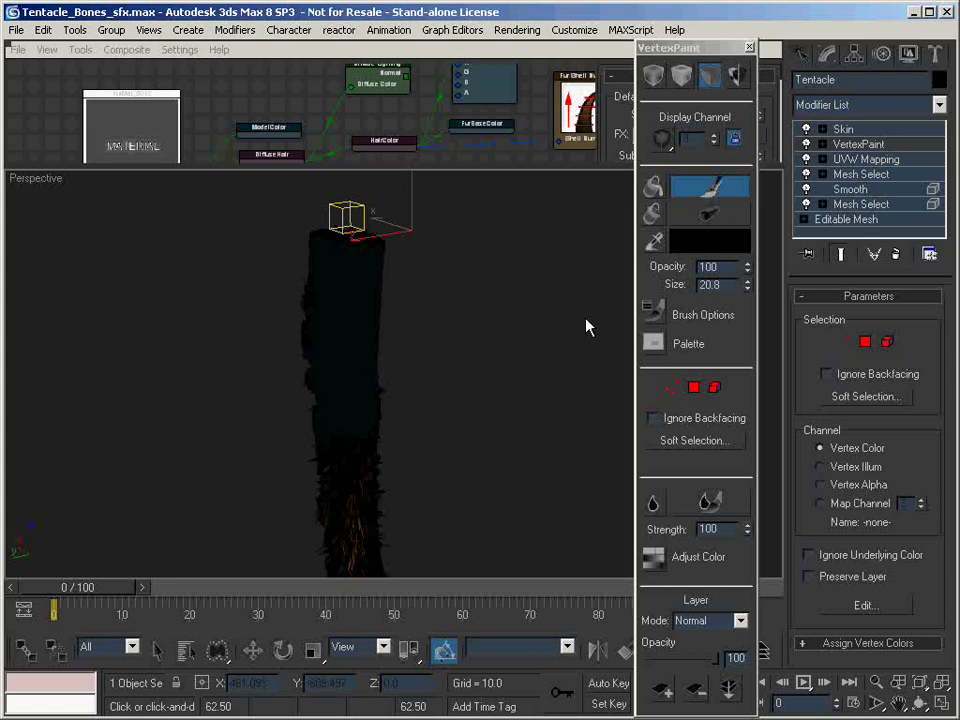
{"action": "left_click", "coordinate": [735, 189]}
{"action": "left_click", "coordinate": [750, 48]}
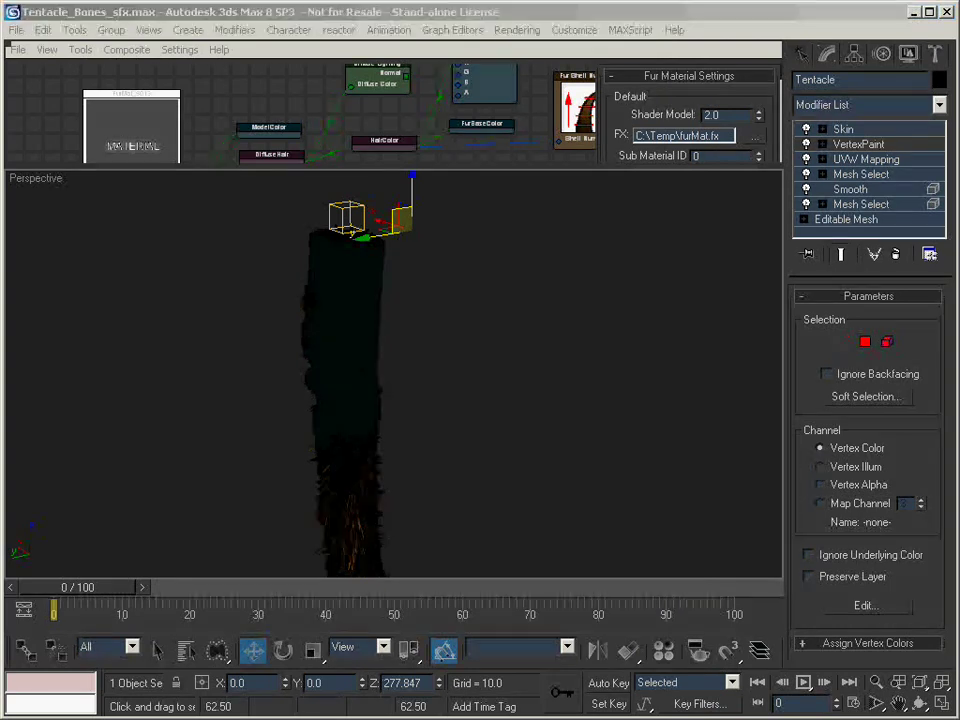
Open the scene Fur2.max without saving the tentacle scene, and reload the furMat.fx shader in the FurMat_5013 material for Sphere01
{"action": "left_click", "coordinate": [562, 414]}
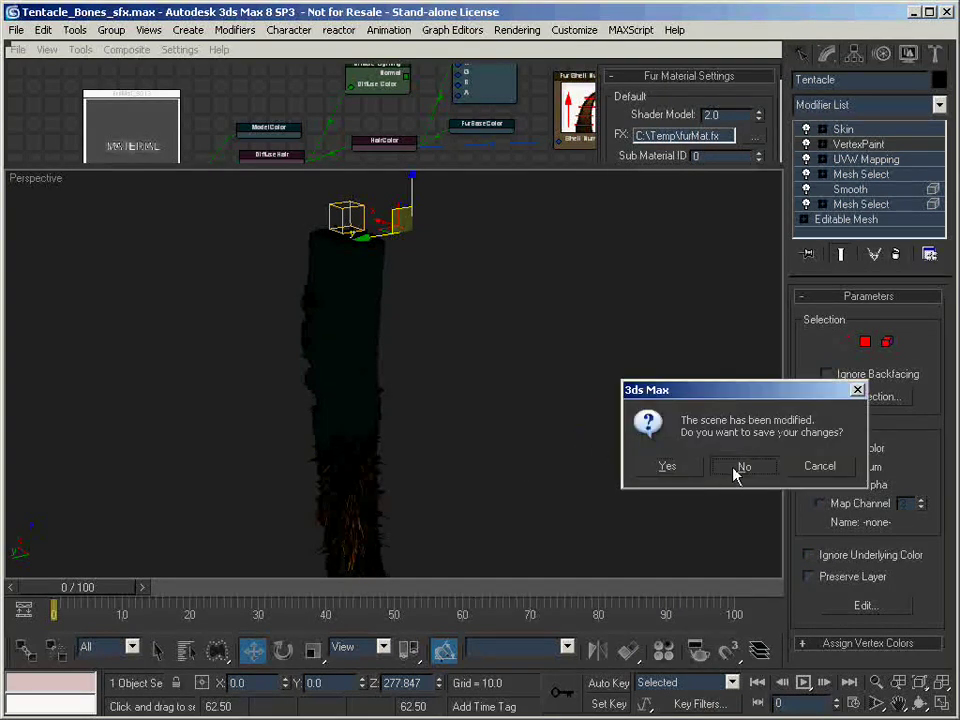
{"action": "left_click", "coordinate": [735, 469]}
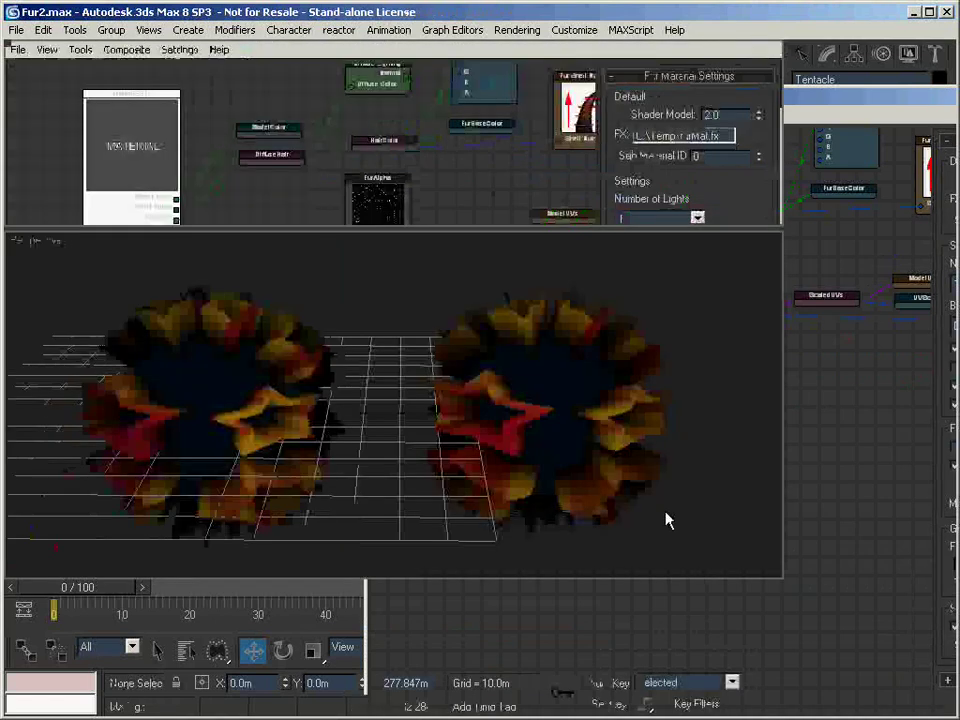
{"action": "left_click", "coordinate": [401, 462]}
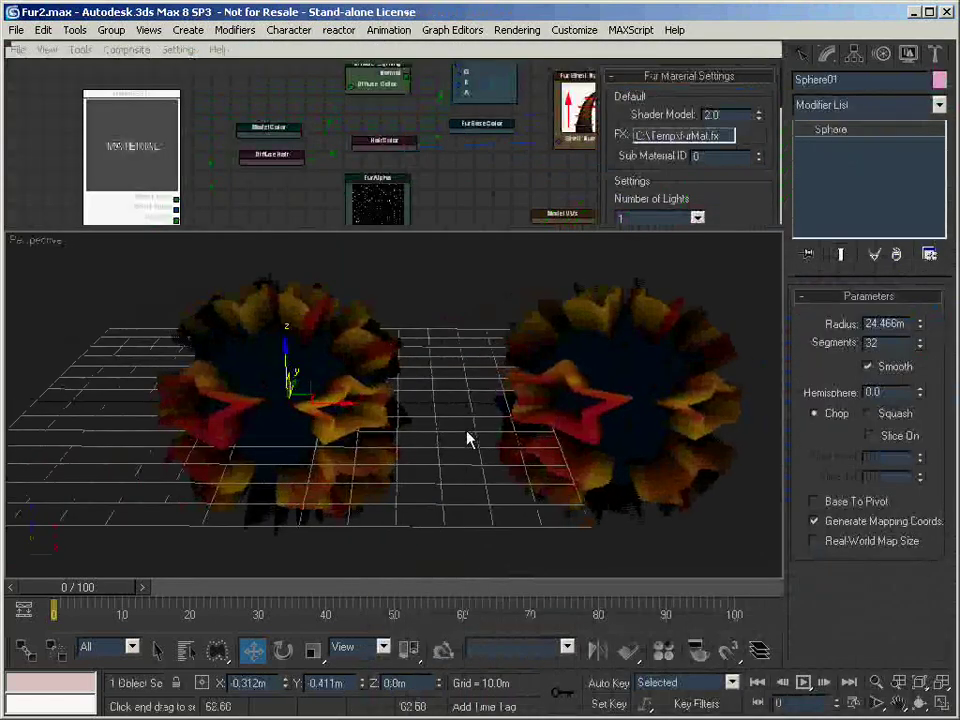
{"action": "key", "text": "m"}
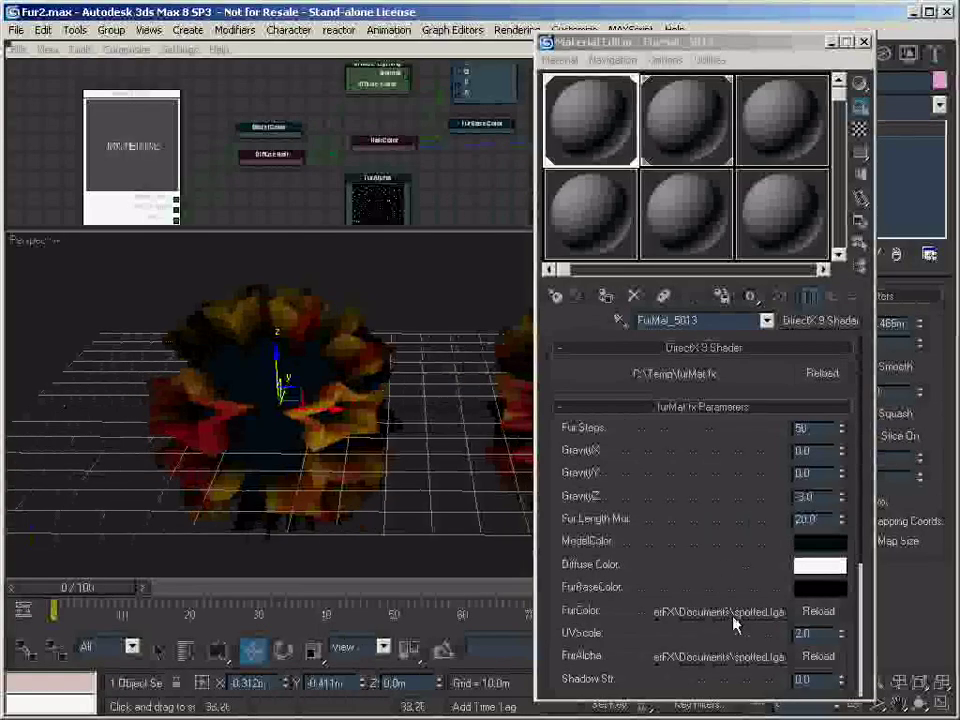
{"action": "left_click", "coordinate": [818, 376]}
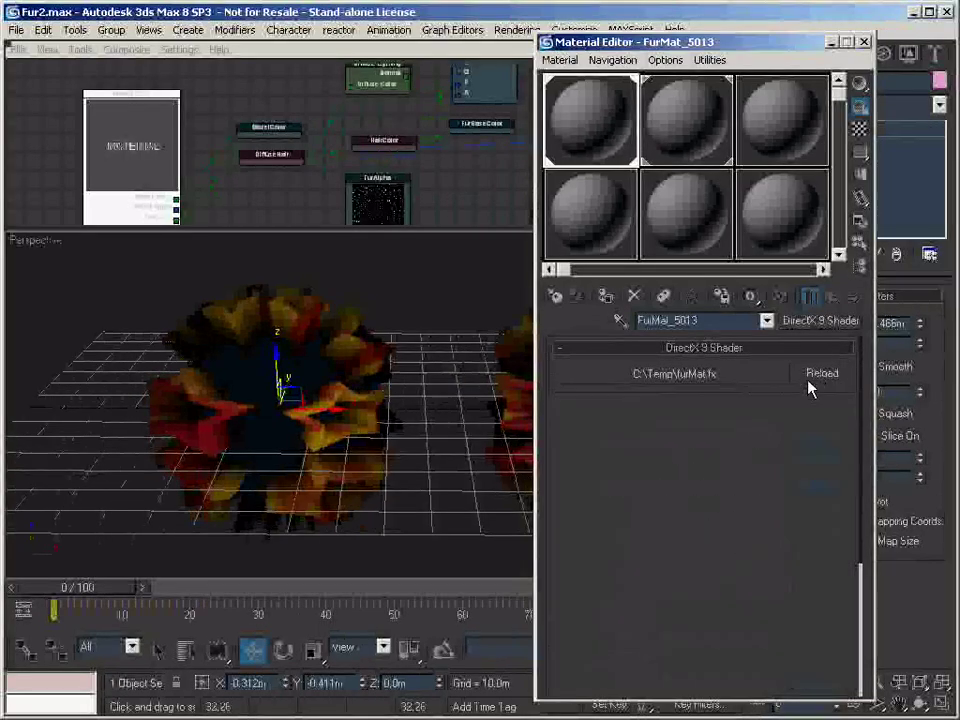
{"action": "left_click", "coordinate": [864, 42]}
Examine the reloaded fur on Sphere01 and compare it with the fur on Sphere02 from several angles
{"action": "middle_click_drag", "start_coordinate": [306, 426], "coordinate": [271, 378], "text": "alt"}
{"action": "scroll", "coordinate": [274, 427], "scroll_direction": "up", "scroll_amount": 3}
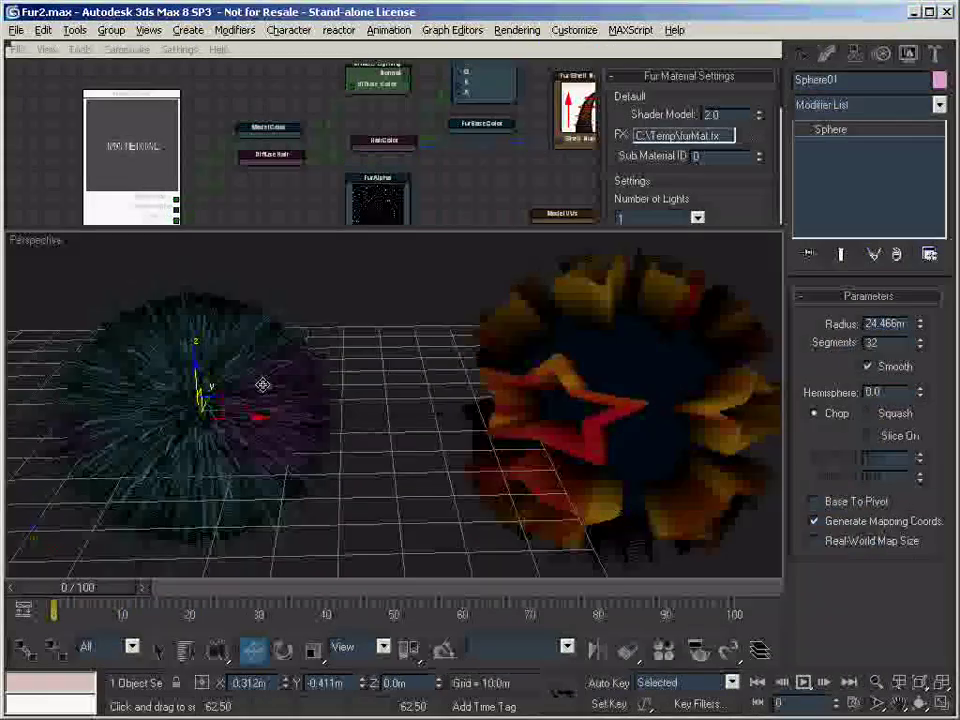
{"action": "middle_click_drag", "start_coordinate": [263, 384], "coordinate": [289, 406], "text": "alt"}
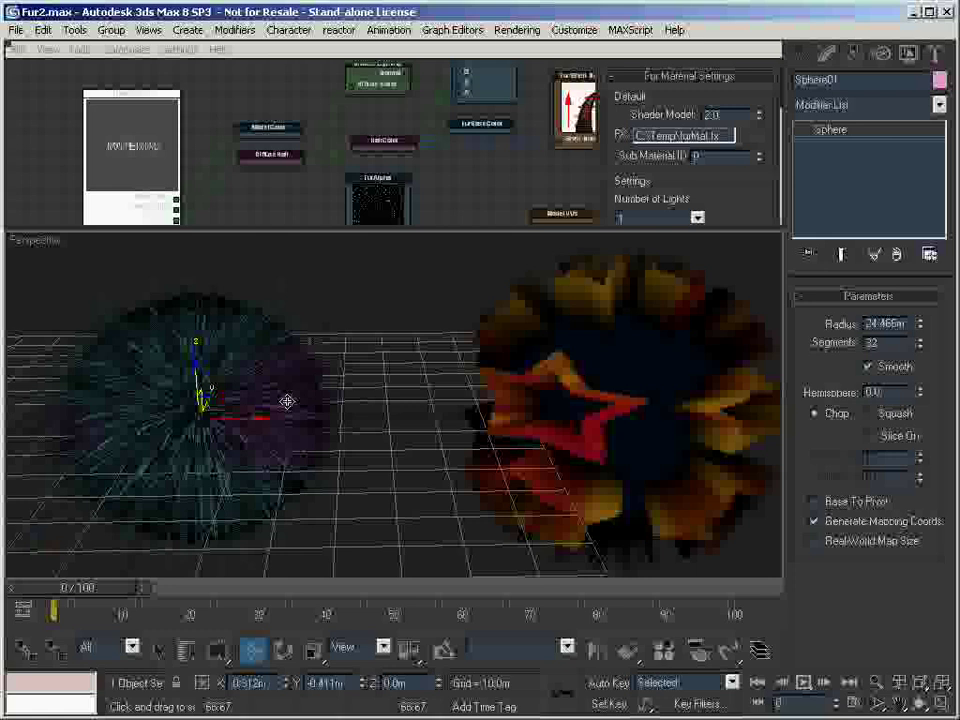
{"action": "middle_click_drag", "start_coordinate": [390, 466], "coordinate": [456, 360], "text": "alt"}
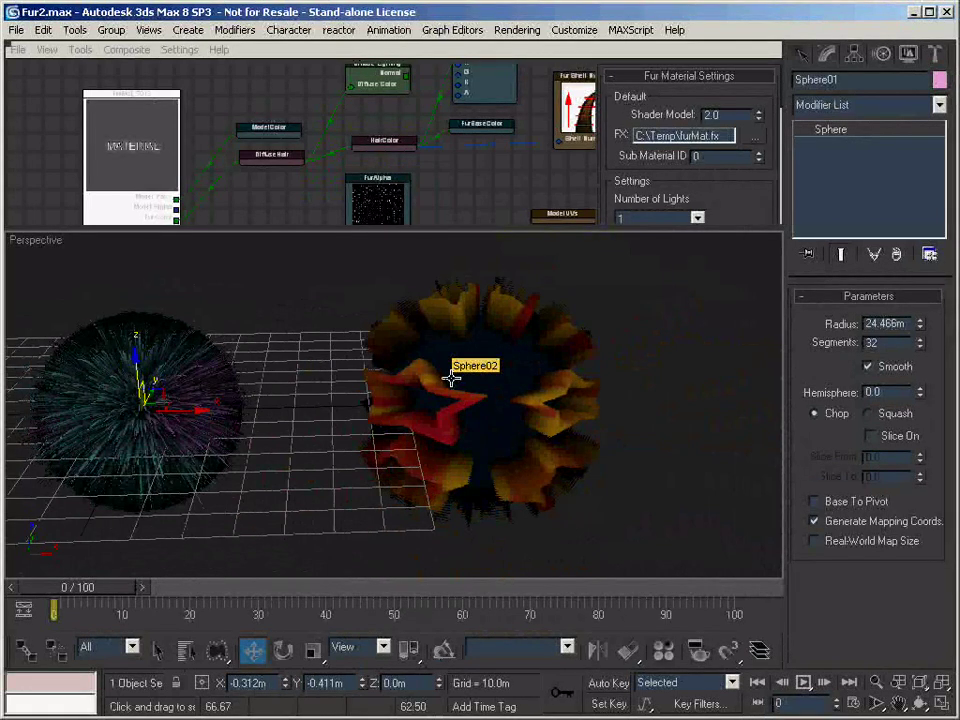
{"action": "middle_click_drag", "start_coordinate": [670, 264], "coordinate": [624, 368], "text": "alt"}
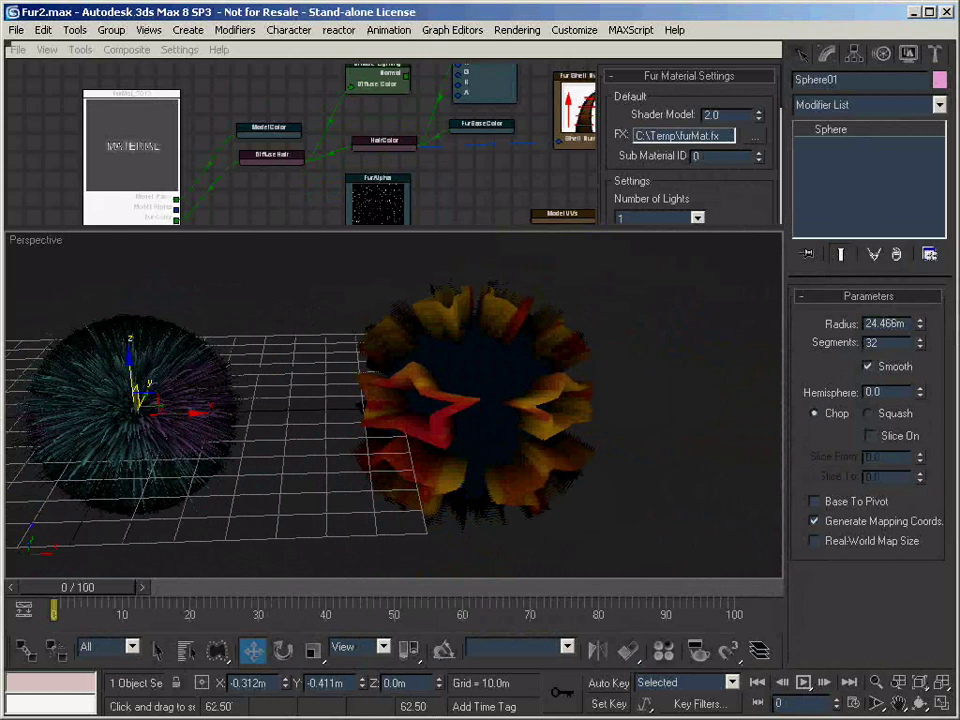
View the stars.tga texture in colour and as its alpha channel, and compare it with the fur on Sphere02
{"action": "left_click_drag", "start_coordinate": [959, 36], "coordinate": [739, 77]}
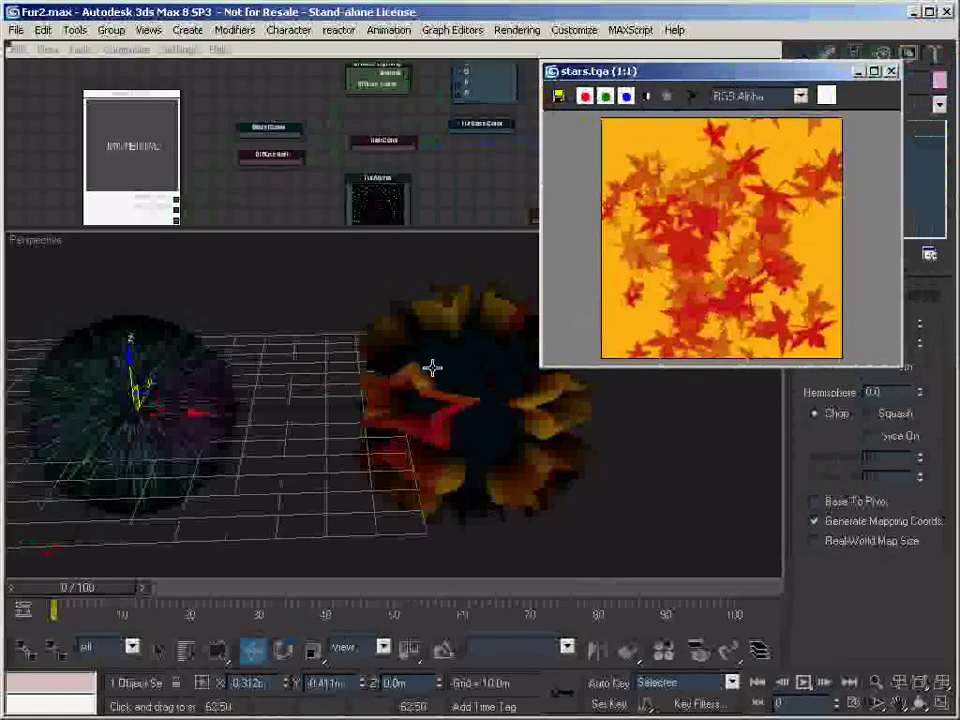
{"action": "middle_click_drag", "start_coordinate": [465, 388], "coordinate": [422, 418], "text": "alt"}
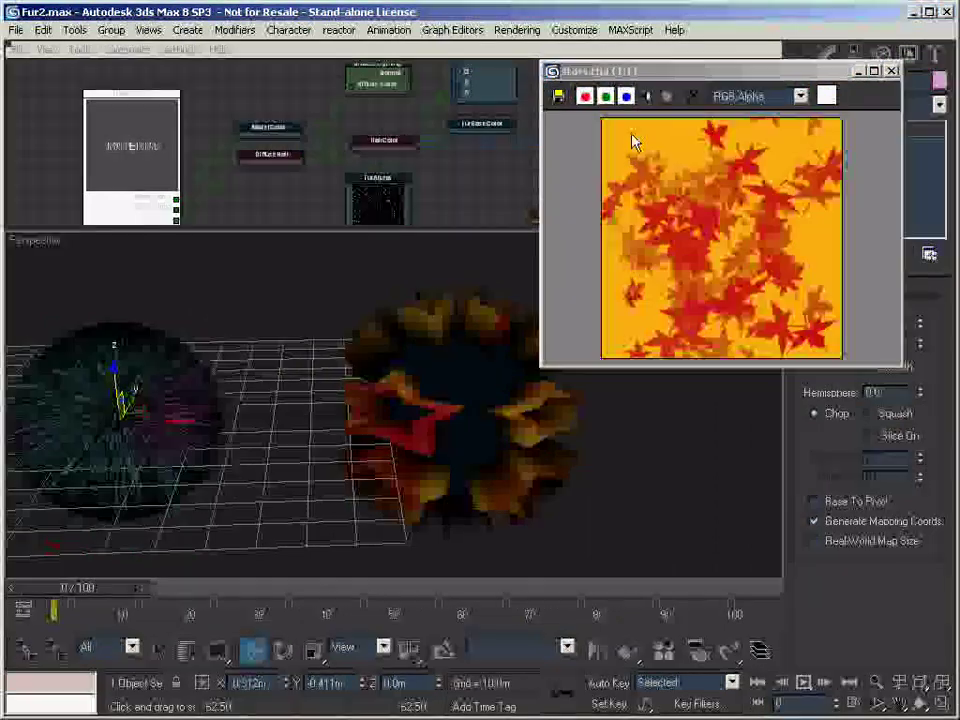
{"action": "left_click", "coordinate": [647, 96]}
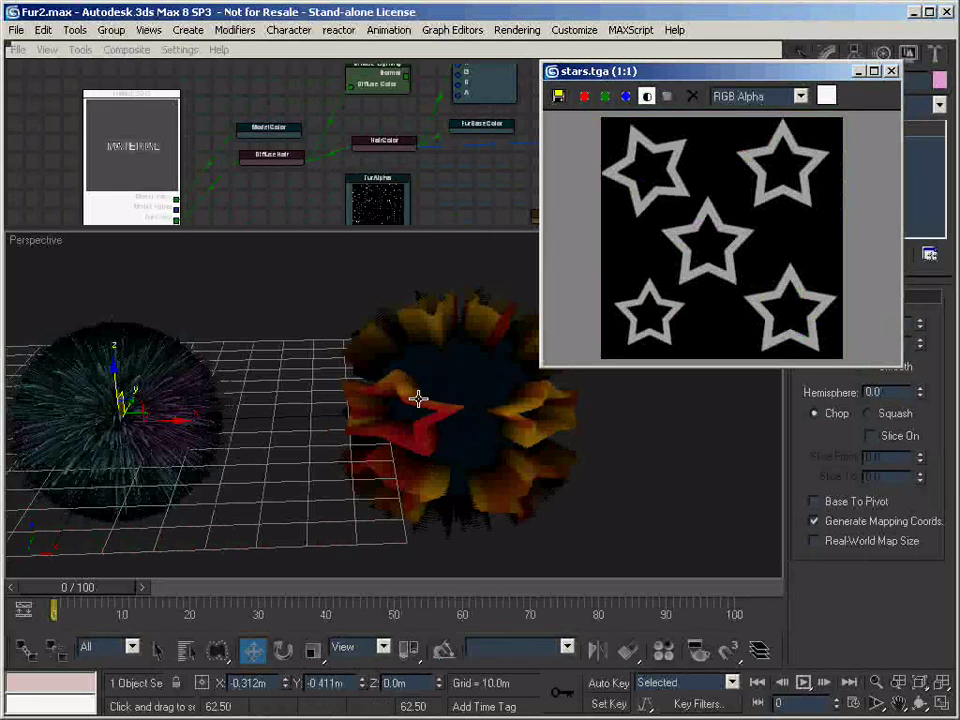
{"action": "middle_click_drag", "start_coordinate": [418, 398], "coordinate": [436, 389], "text": "alt"}
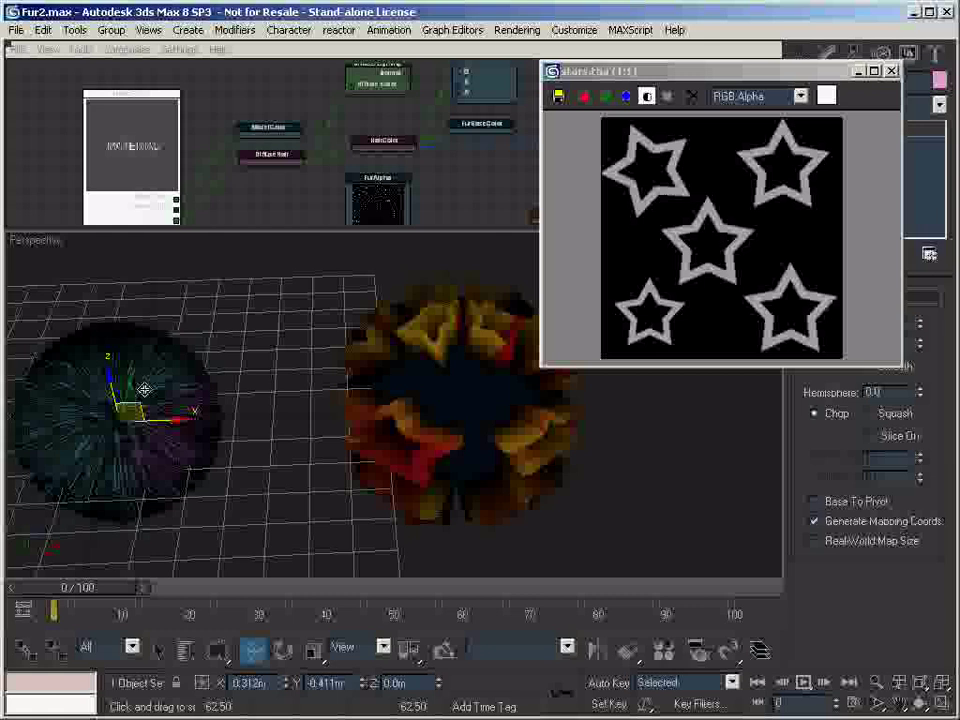
{"action": "middle_click_drag", "start_coordinate": [480, 465], "coordinate": [399, 394], "text": "alt"}
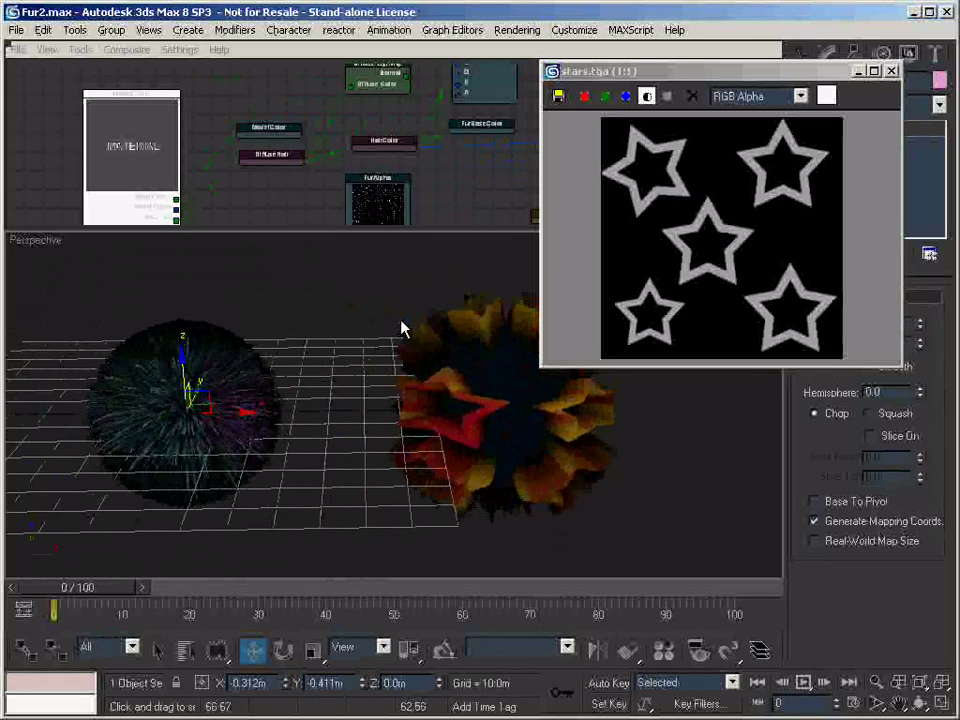